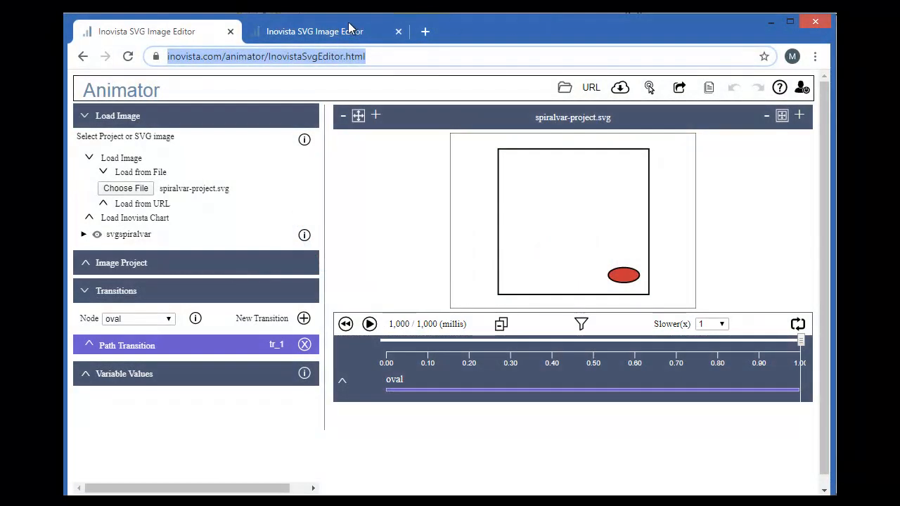
Step: Play the animations of the pathBounceVar and spiralvar projects, one after the other
left_click(310, 37)
left_click(370, 360)
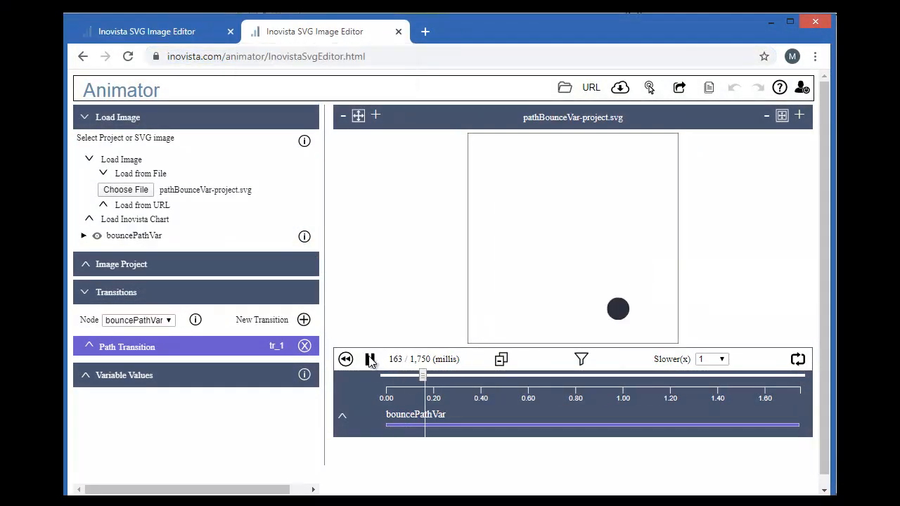
left_click(191, 35)
left_click(370, 325)
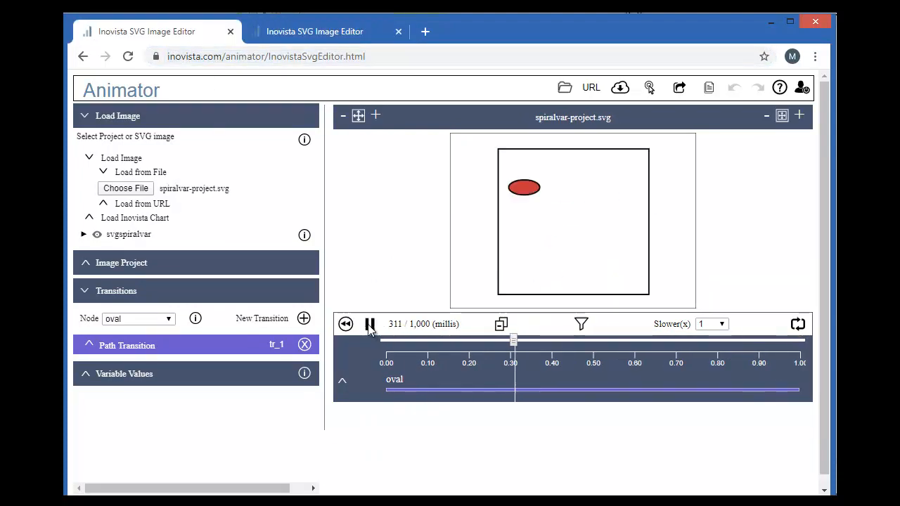
Step: Set the oval's pathid variable to spiralpath and play the resulting animation
left_click(166, 374)
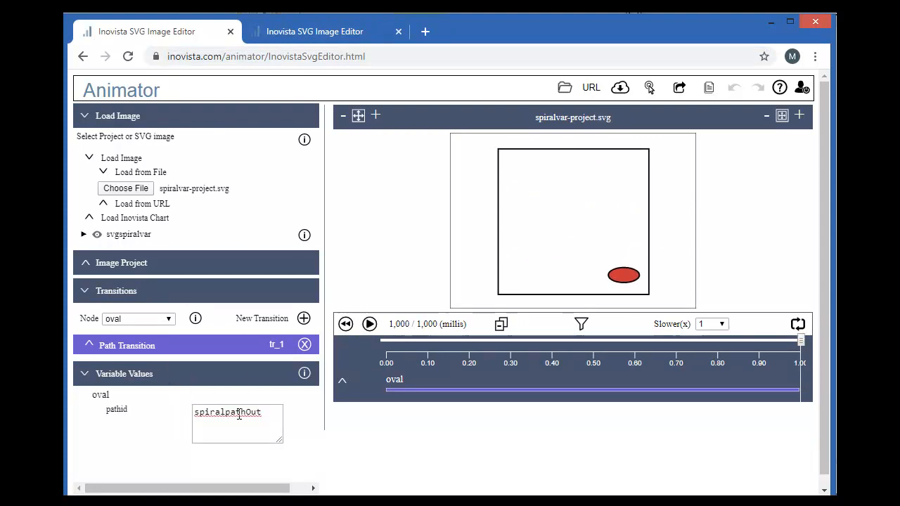
left_click(276, 415)
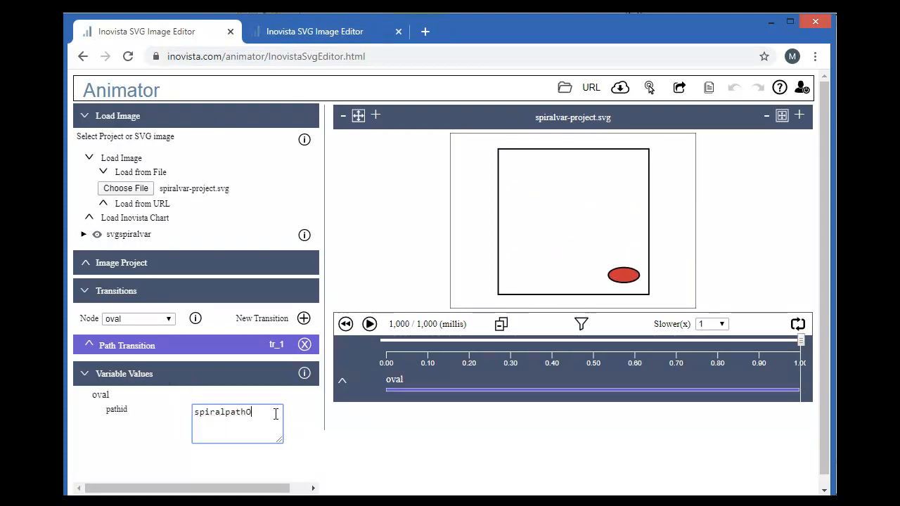
left_click(370, 324)
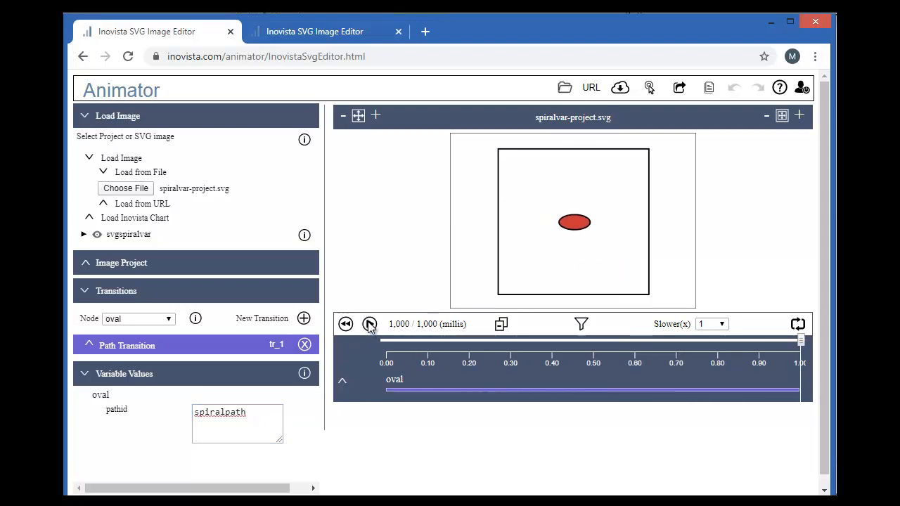
left_click(370, 325)
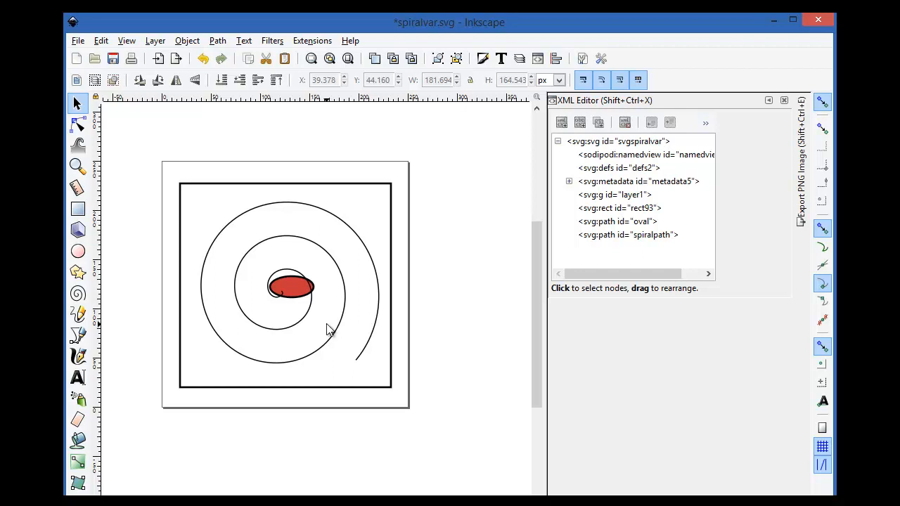
Step: Copy the spiral path in spiralvar.svg and paste a duplicate of it onto the drawing
left_click(304, 295)
left_click(326, 344)
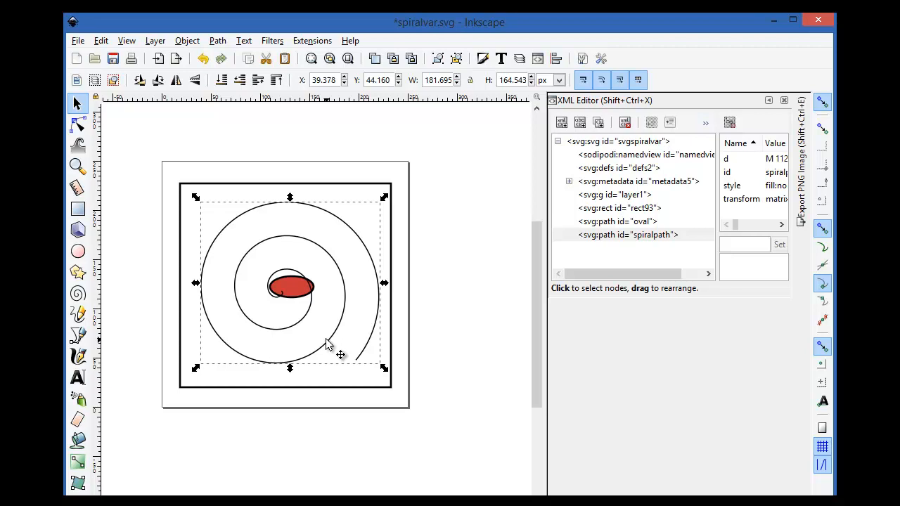
right_click(326, 344)
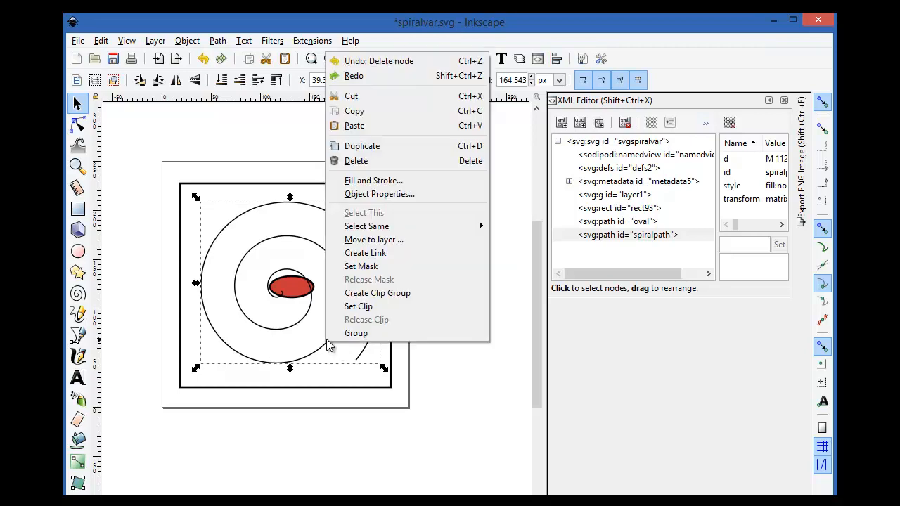
left_click(393, 112)
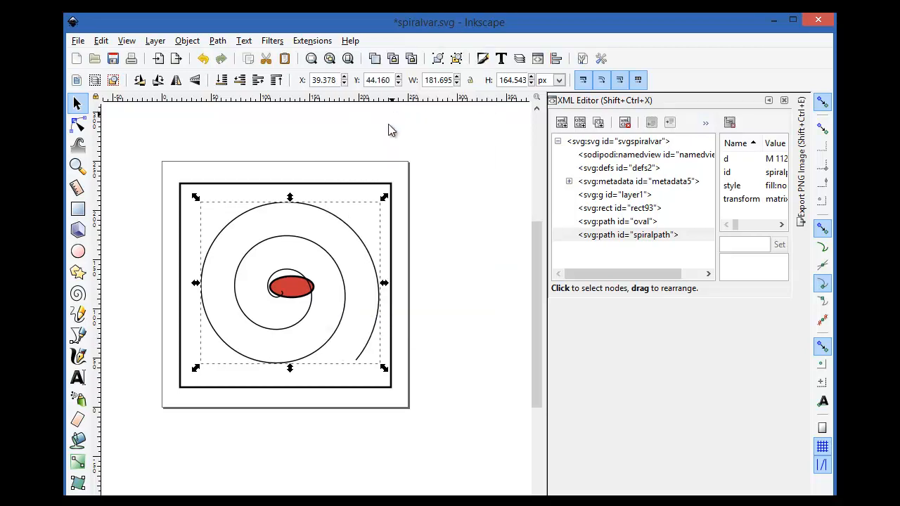
right_click(340, 325)
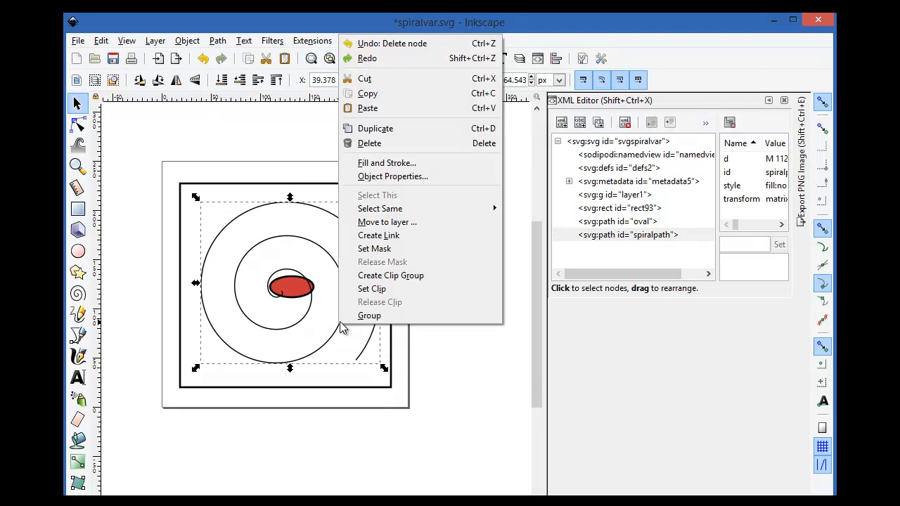
left_click(383, 109)
left_click_drag(398, 150, 382, 300)
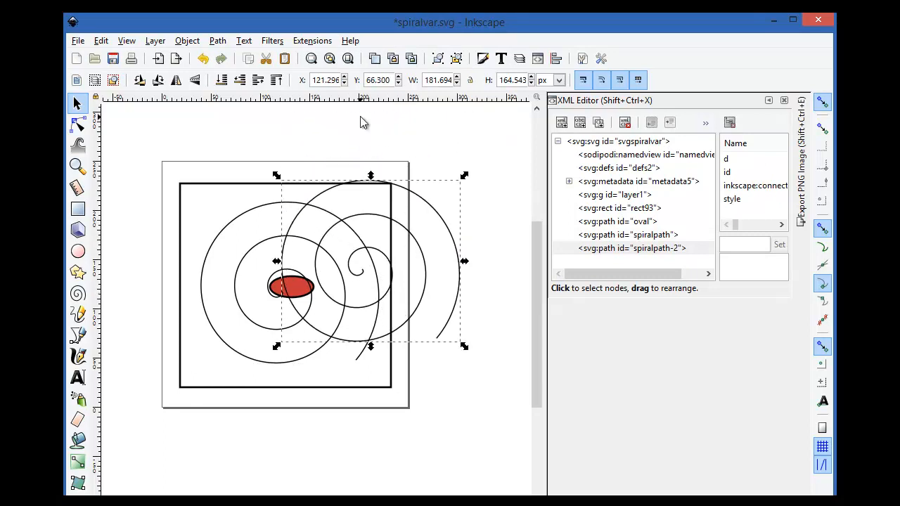
Step: Reverse the duplicated spiral's direction and move it exactly over the original spiral
left_click(218, 41)
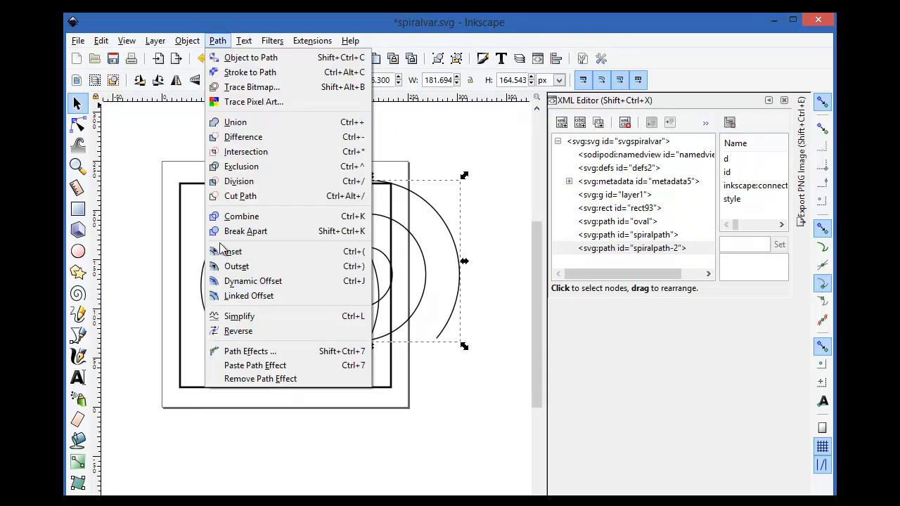
left_click(233, 333)
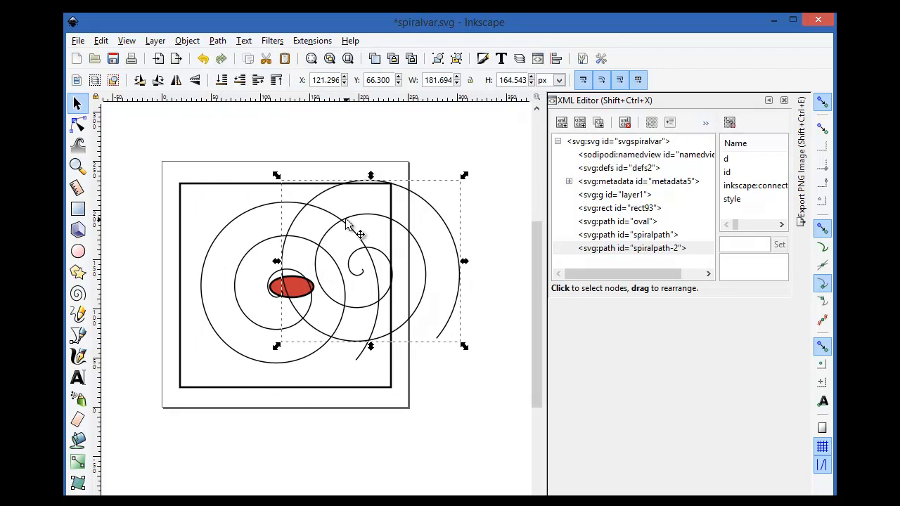
left_click_drag(372, 187, 288, 207)
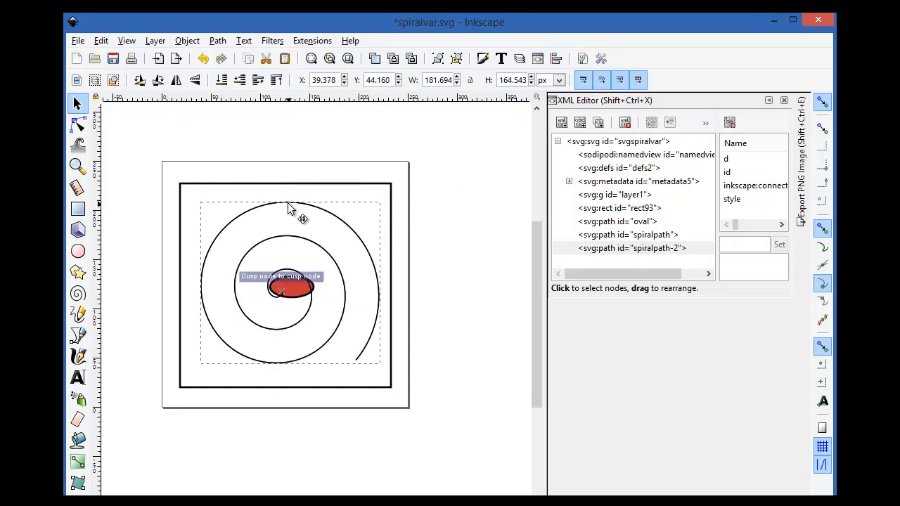
Step: Open the object properties of the duplicated spiral, spiralpath-2
left_click(657, 248)
right_click(369, 259)
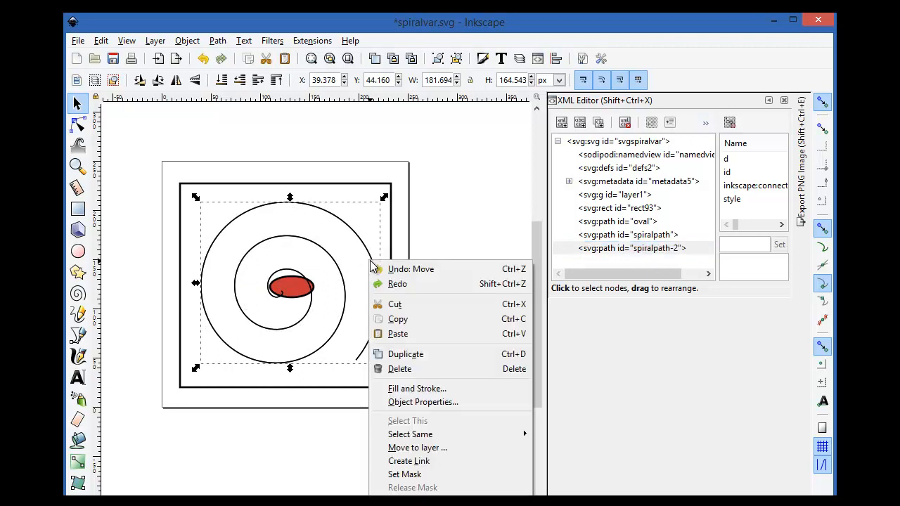
left_click(425, 402)
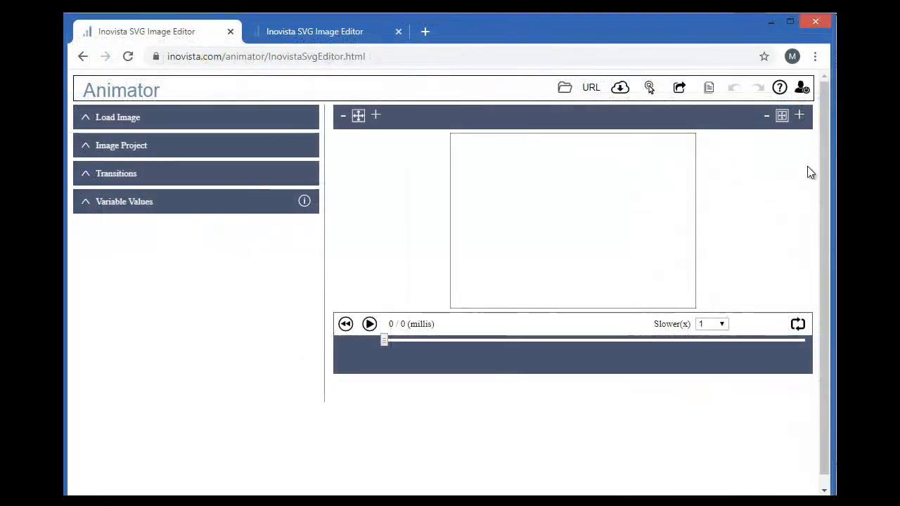
Step: Load spiralvar.svg into the Animator and expand its svgspiralvar node tree
left_click(565, 89)
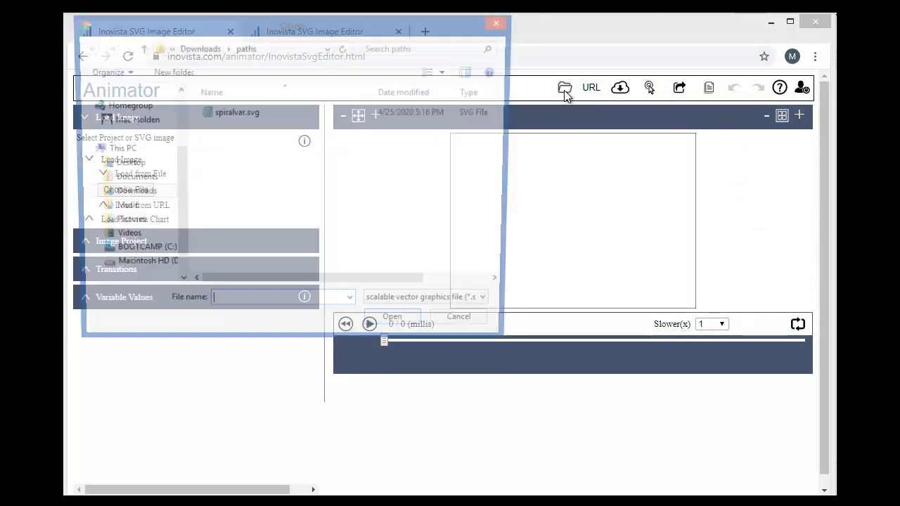
double_click(257, 114)
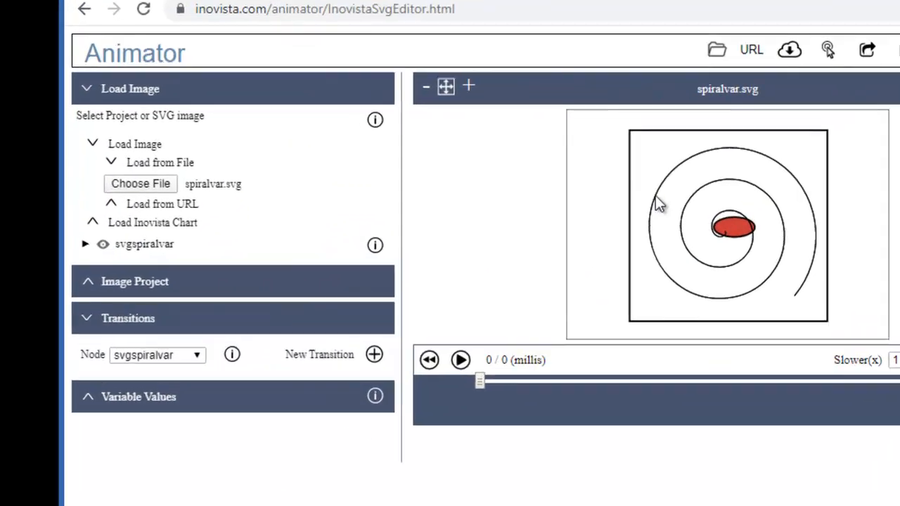
left_click(529, 204)
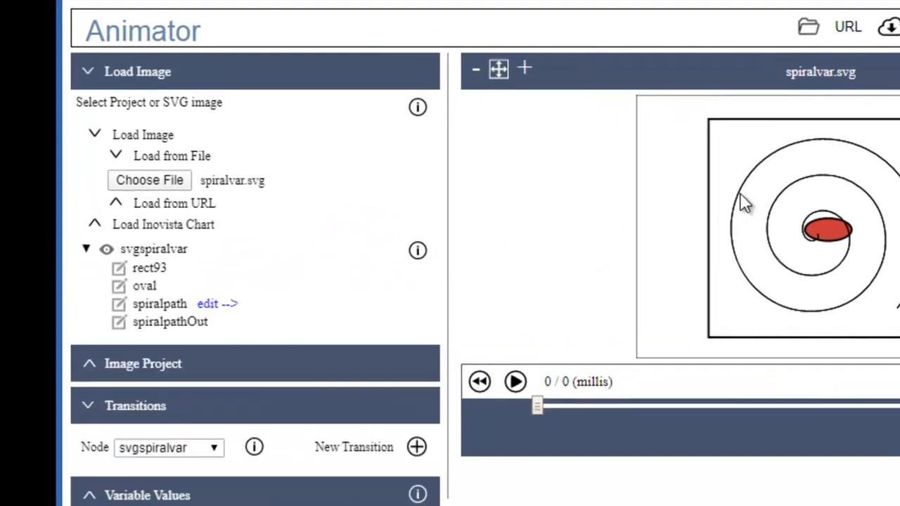
Step: Hide both the spiralpath and spiralpathOut elements of the image
left_click(121, 308)
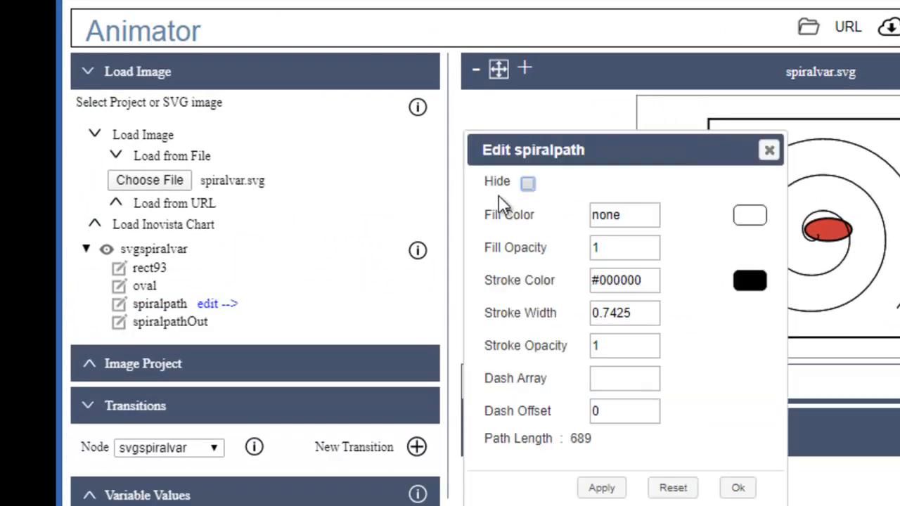
left_click(528, 185)
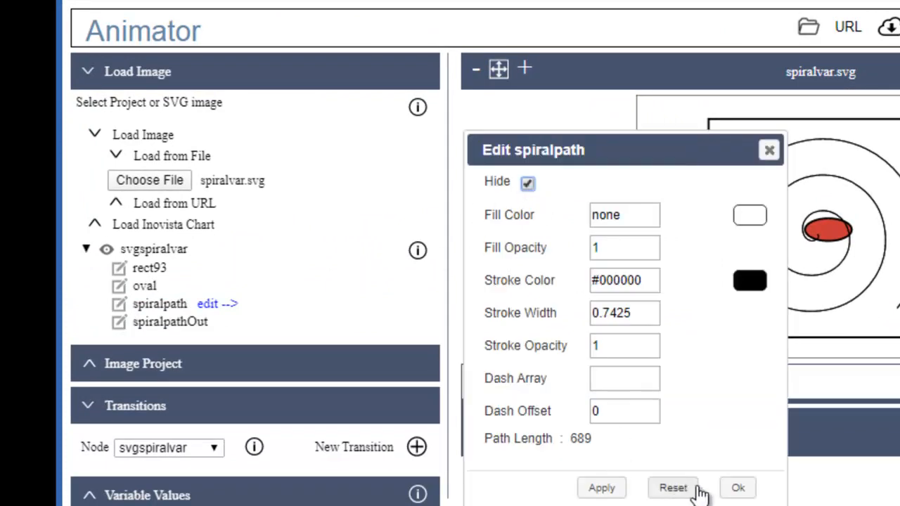
left_click(736, 490)
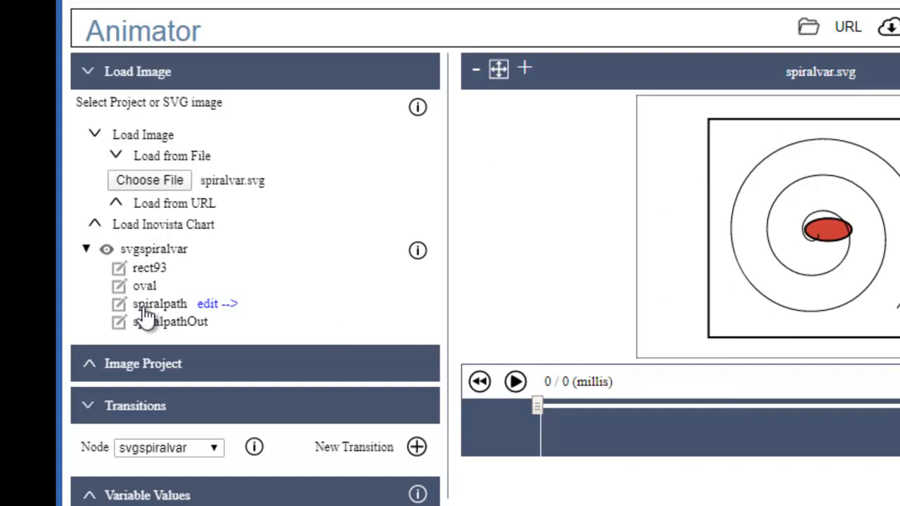
left_click(119, 321)
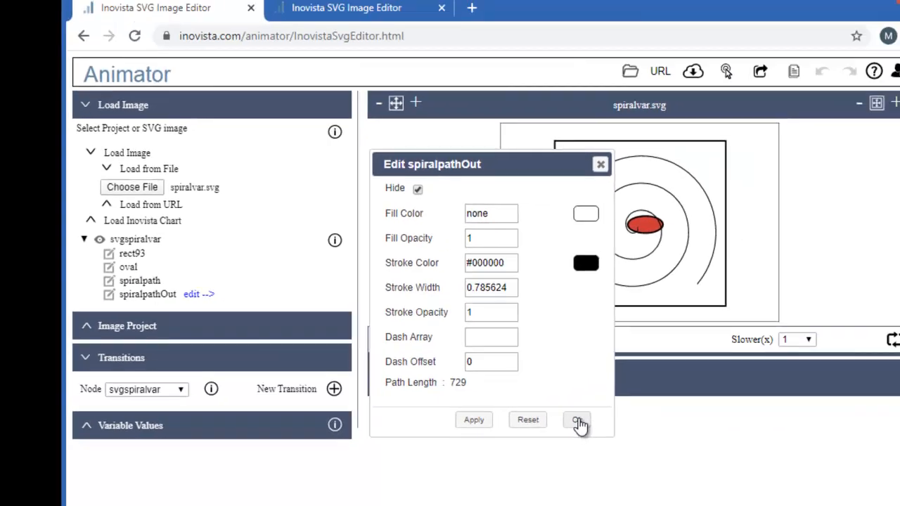
left_click(738, 489)
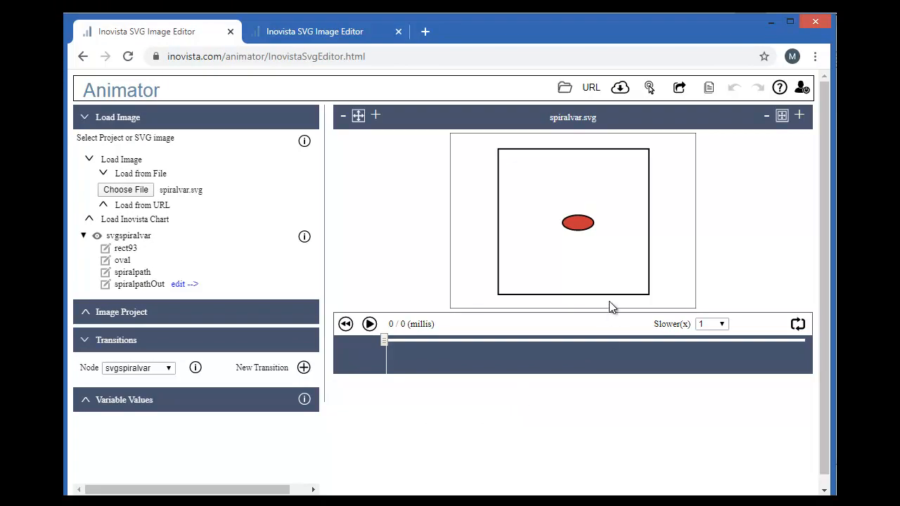
Step: Choose the oval as the node to animate and add a new Path transition to it
left_click(578, 223)
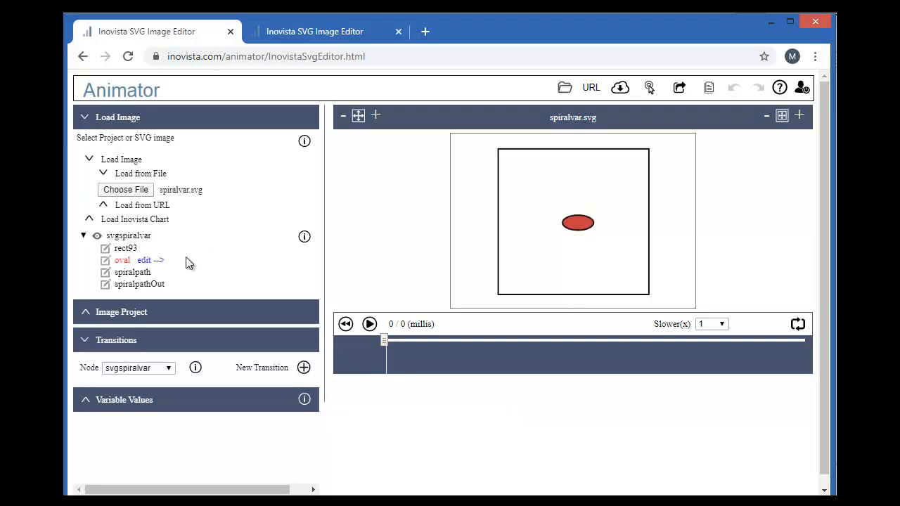
left_click(146, 261)
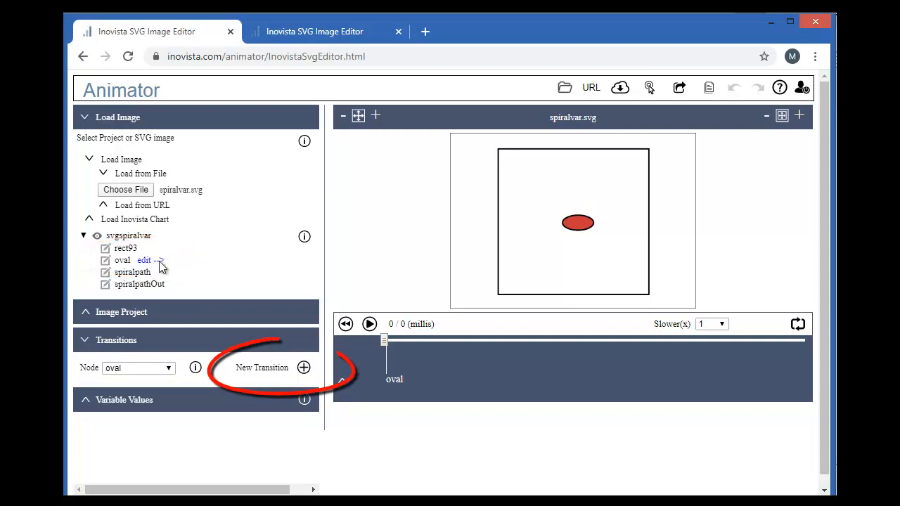
left_click(304, 368)
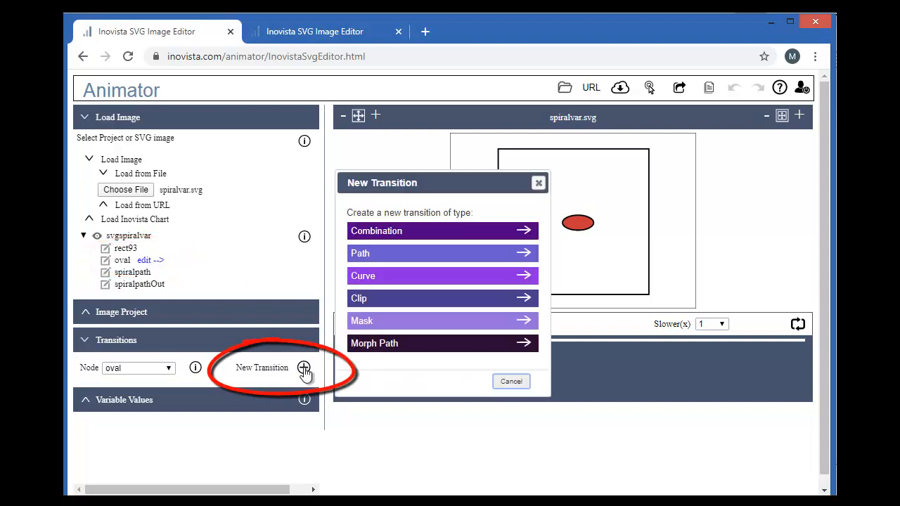
left_click(355, 253)
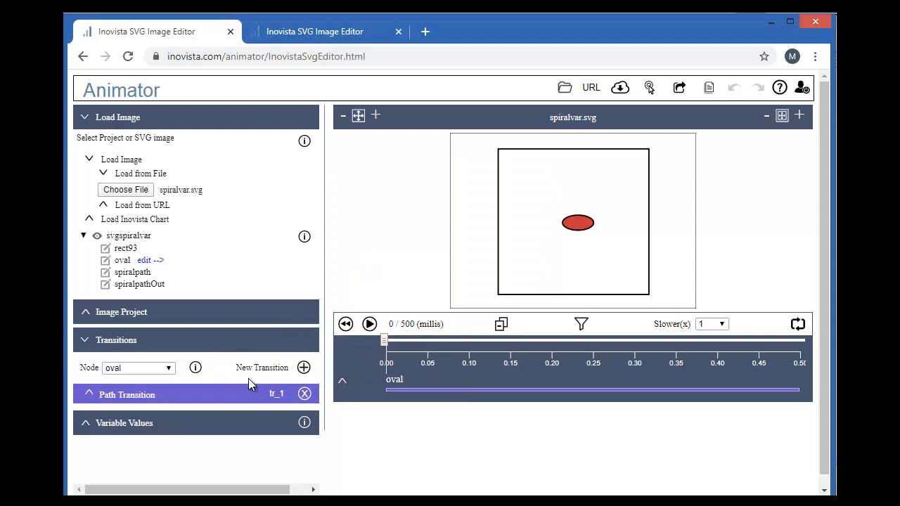
Step: Include a path in the oval's Path transition, with its source set to a path from the current image
left_click(134, 401)
scroll(133, 401, "down", 1)
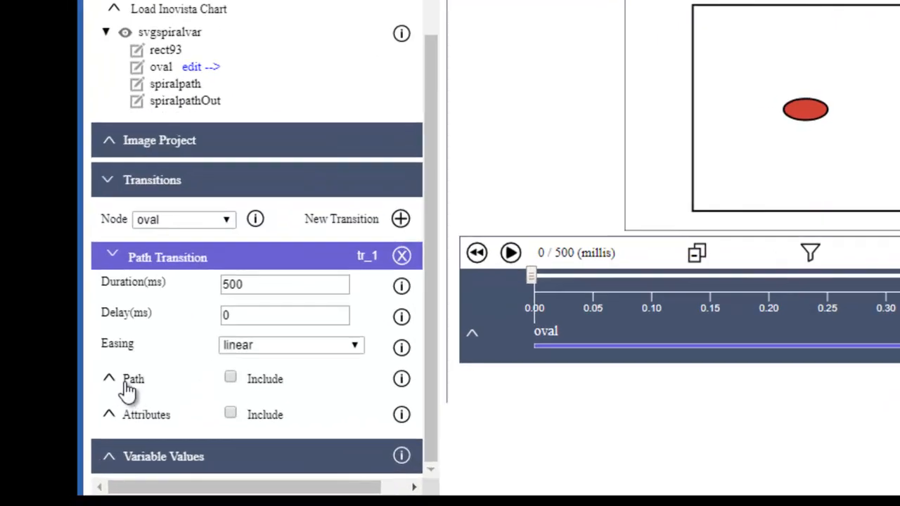
left_click(115, 374)
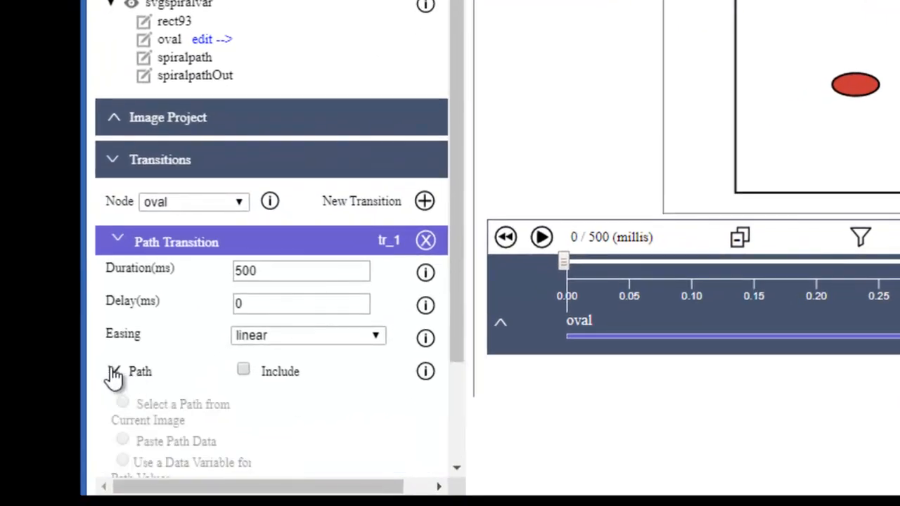
left_click_drag(452, 259, 454, 393)
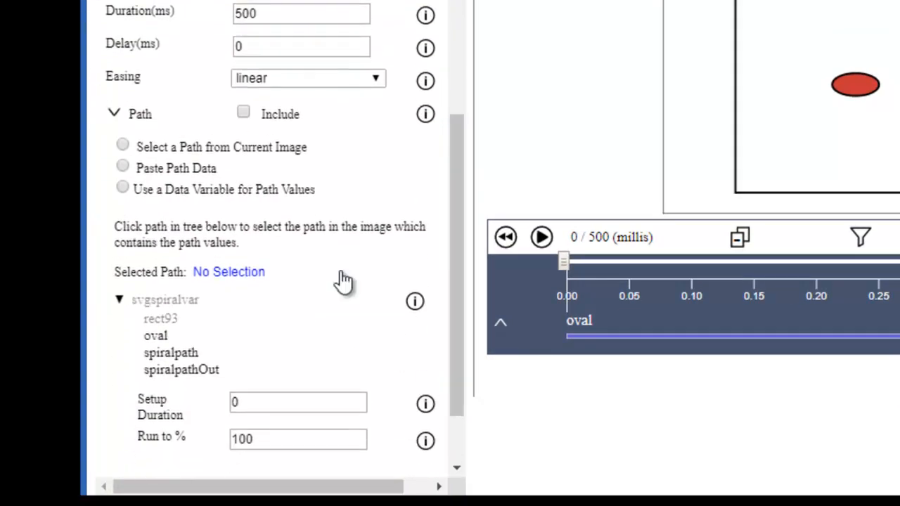
left_click(244, 115)
left_click(123, 146)
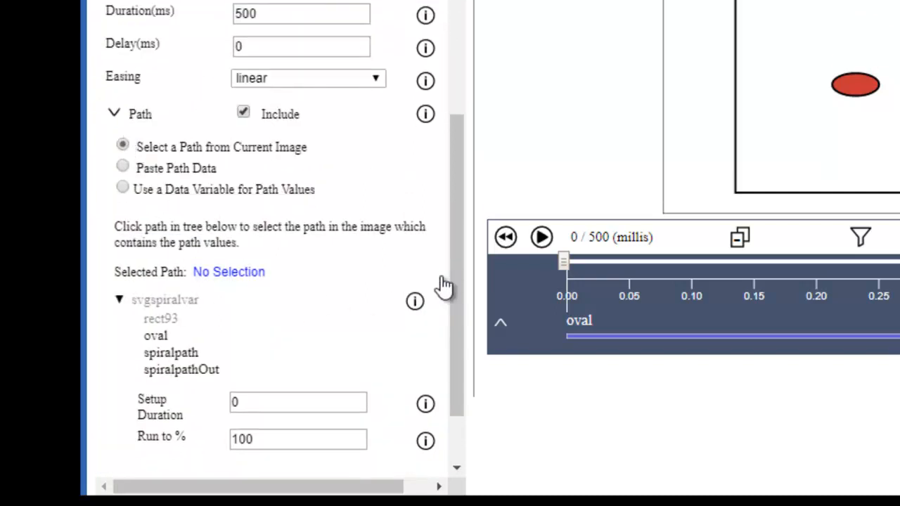
Step: Collapse and re-expand the transition's svgspiralvar tree and pick oval as the selected path
left_click_drag(451, 257, 450, 302)
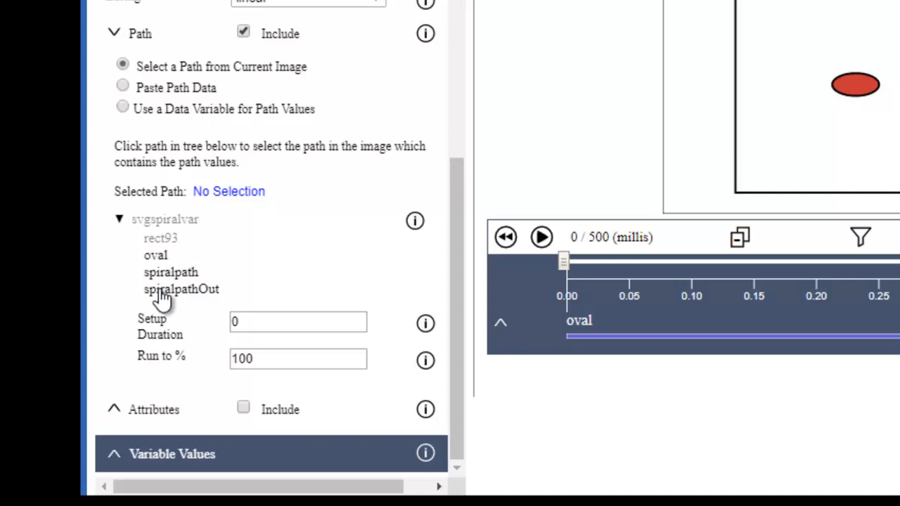
left_click(120, 220)
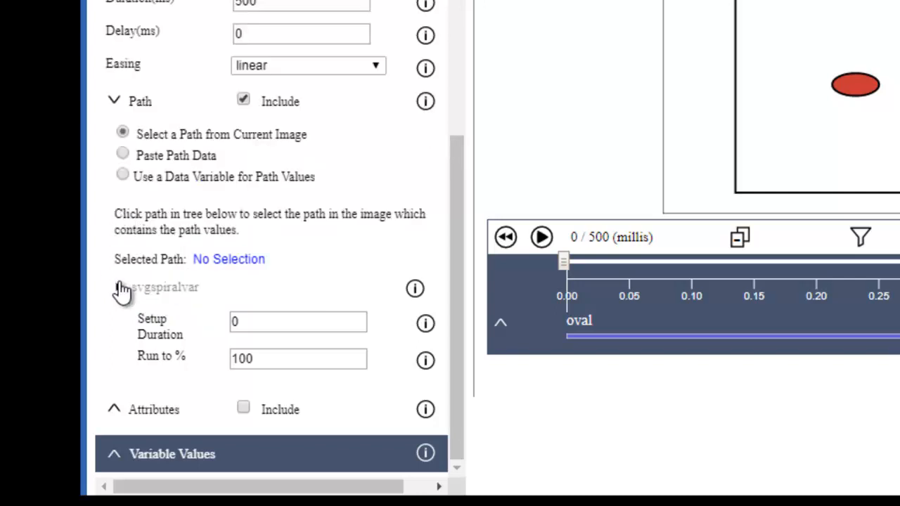
left_click(119, 288)
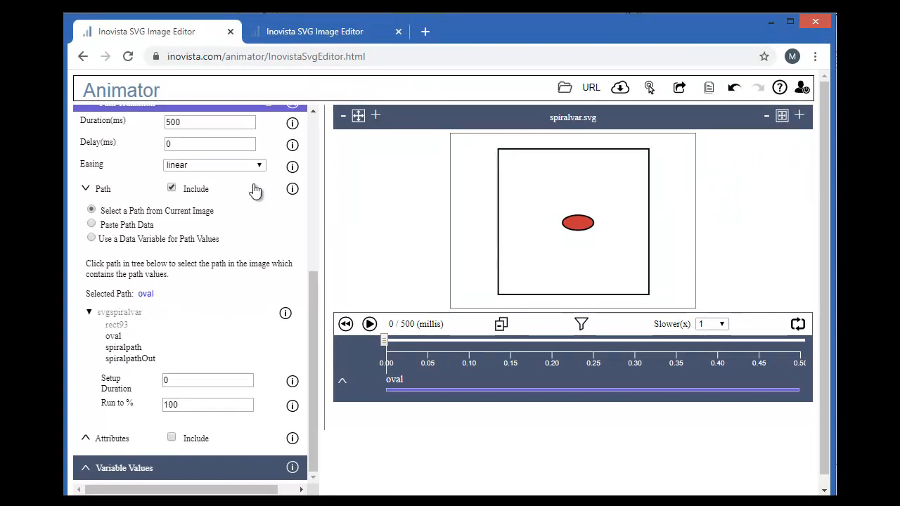
Step: Select spiralpathOut as the path of the oval's transition and play the animation
left_click(133, 360)
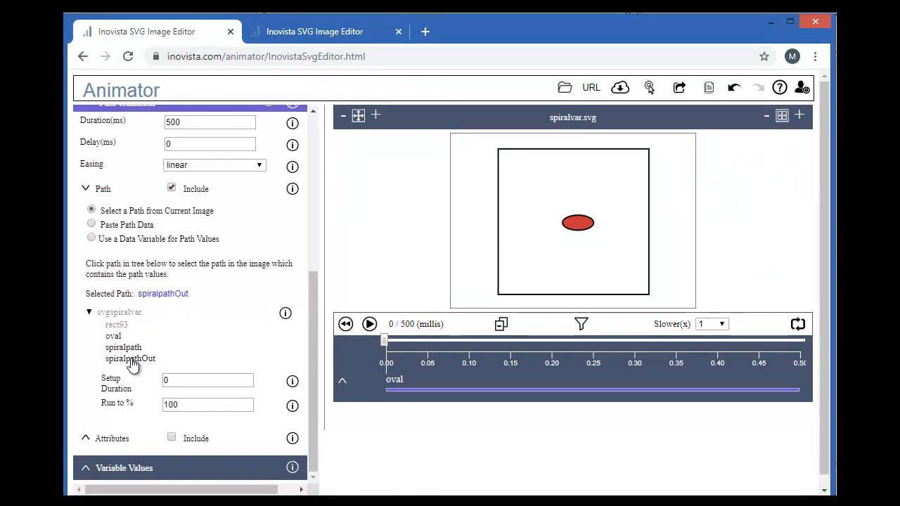
left_click(371, 328)
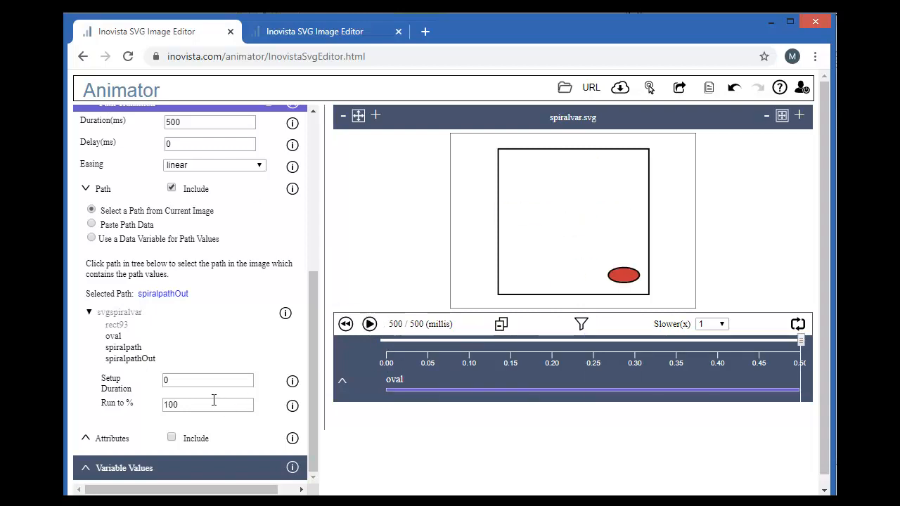
Step: Set the path's Run to % value to 50 and play the animation to preview the partial run
left_click(205, 378)
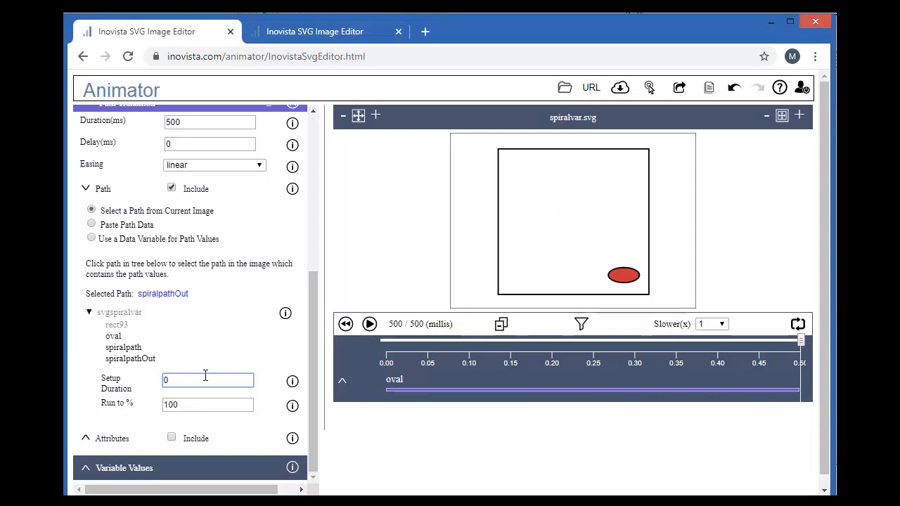
double_click(207, 405)
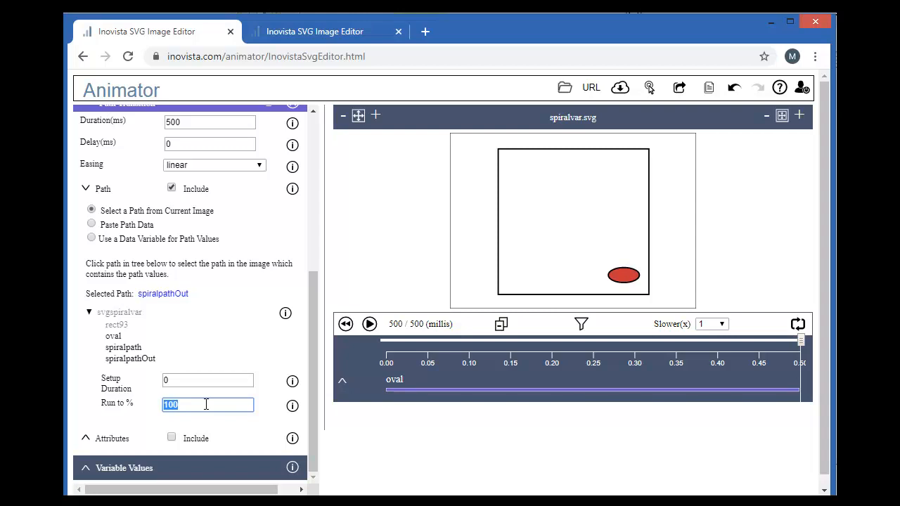
type("50")
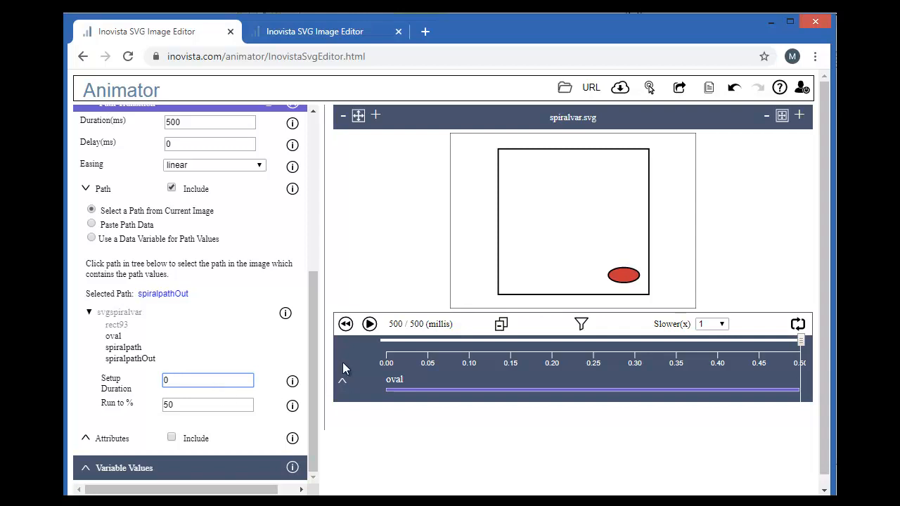
left_click(370, 325)
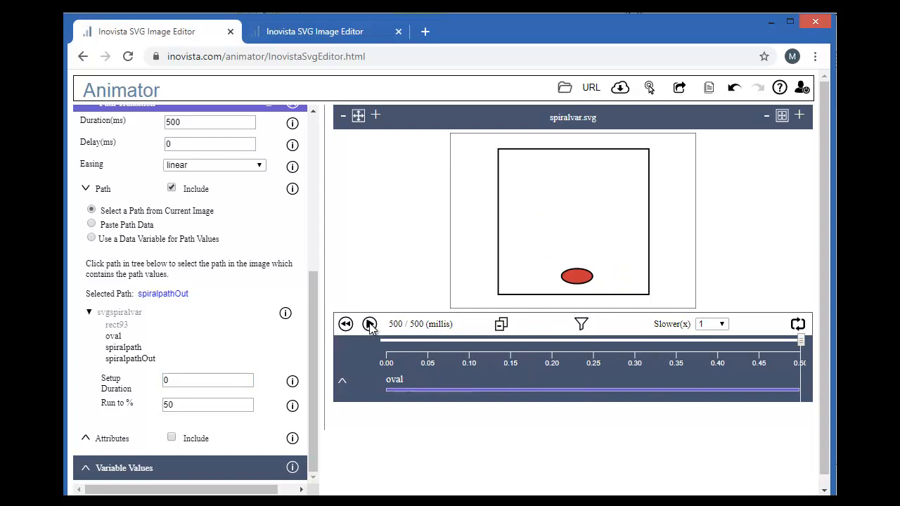
left_click(370, 326)
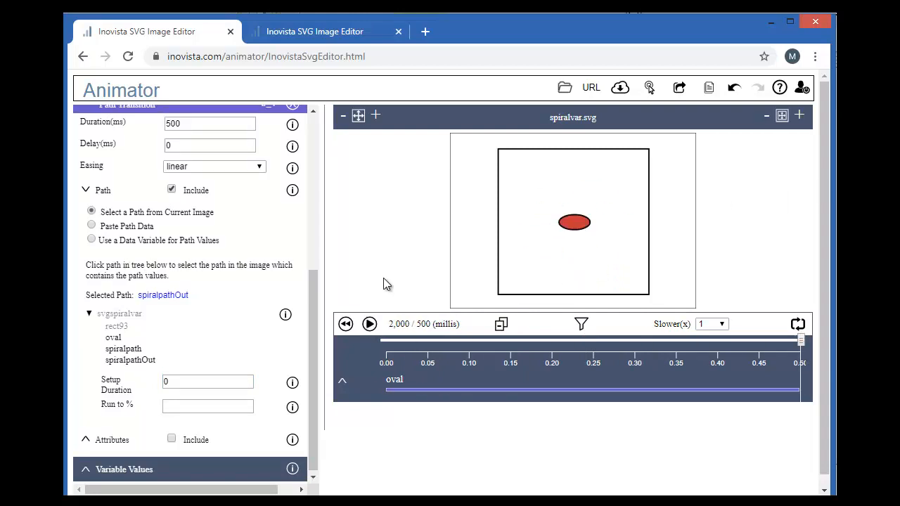
Step: Collapse the oval's first Path transition, add a second Path transition and expand its settings
left_click_drag(312, 324, 308, 261)
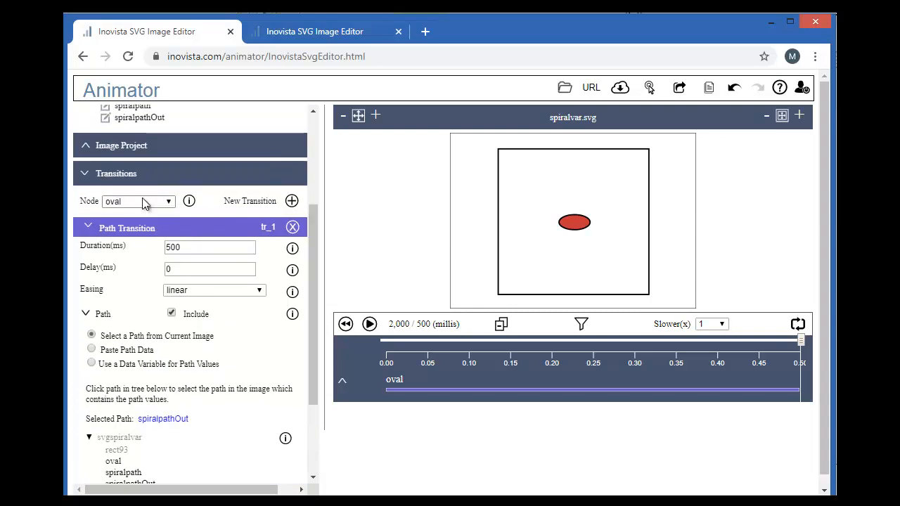
left_click(141, 229)
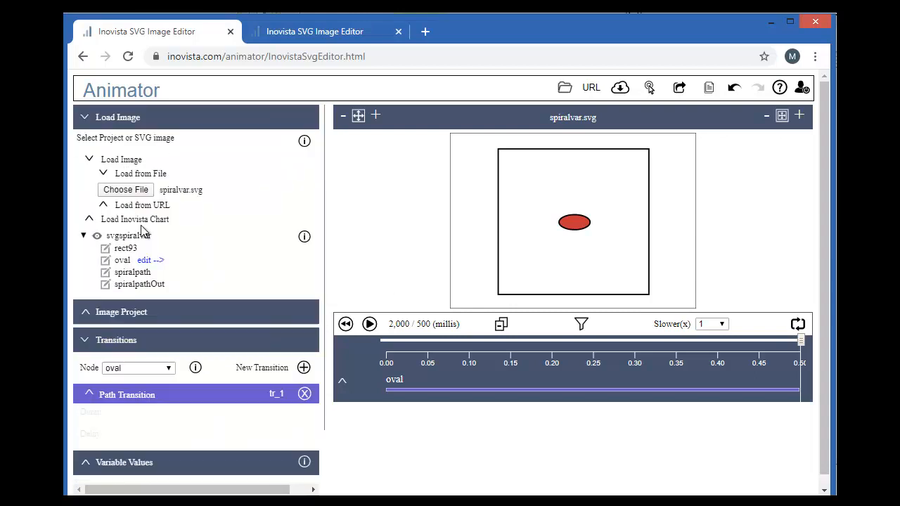
left_click(304, 367)
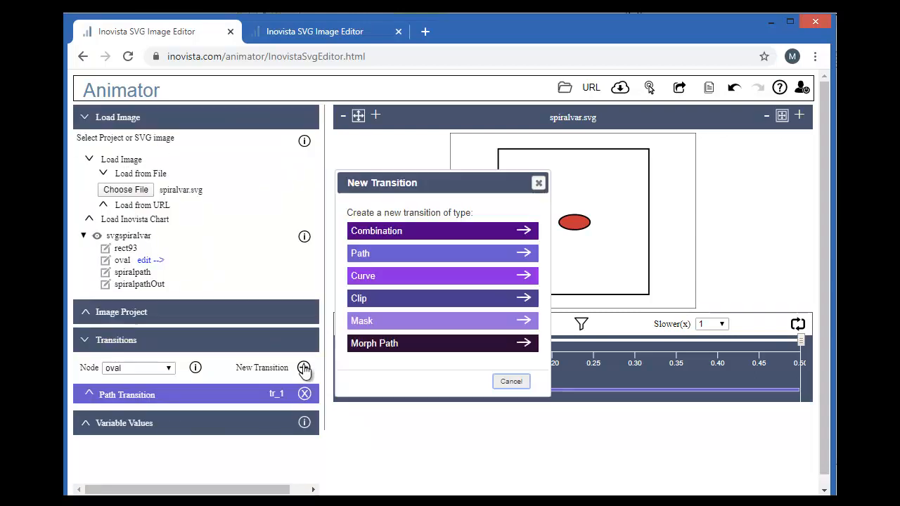
left_click(370, 259)
left_click(155, 419)
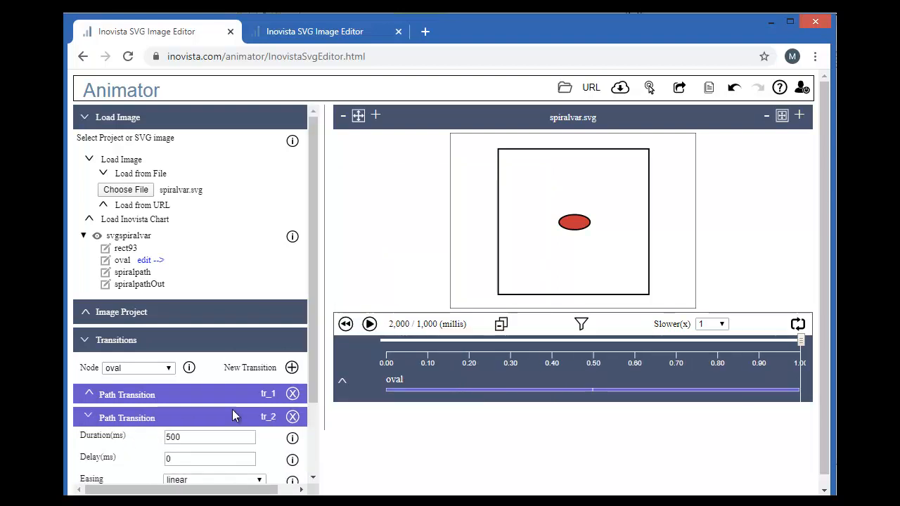
Step: Give the second Path transition a 1000 ms delay, include spiralpath as its path, and play the animation
scroll(312, 330, "down", 2)
left_click(201, 370)
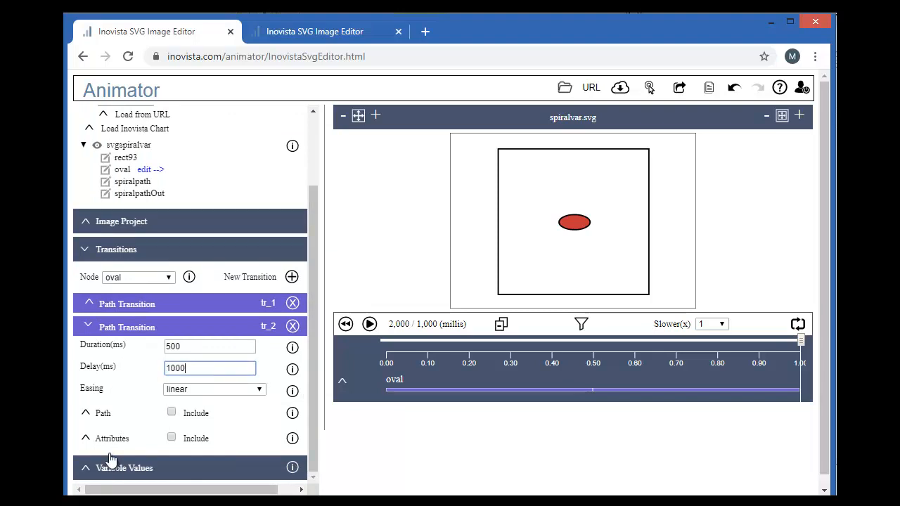
left_click(102, 417)
left_click_drag(311, 351, 294, 400)
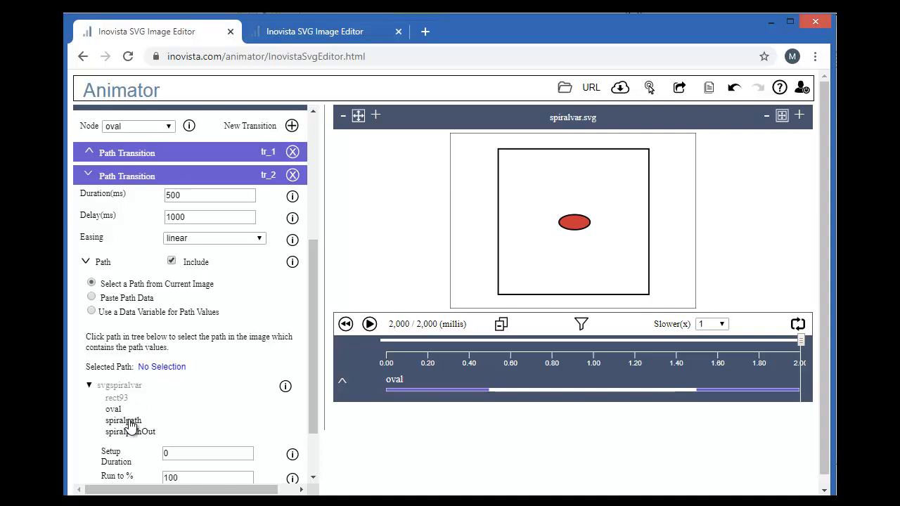
left_click(132, 422)
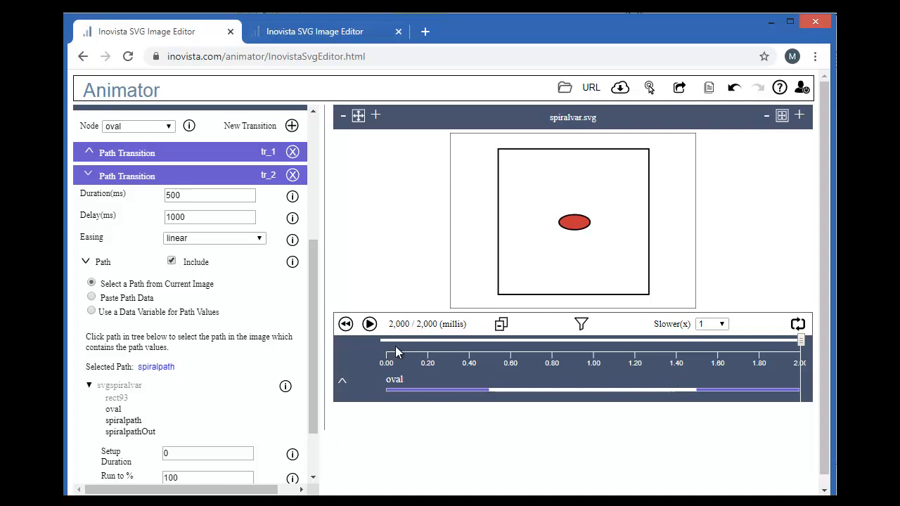
left_click(371, 326)
Step: Expand the first Path transition again and set the second transition's easing to sineIn
left_click_drag(314, 313, 311, 274)
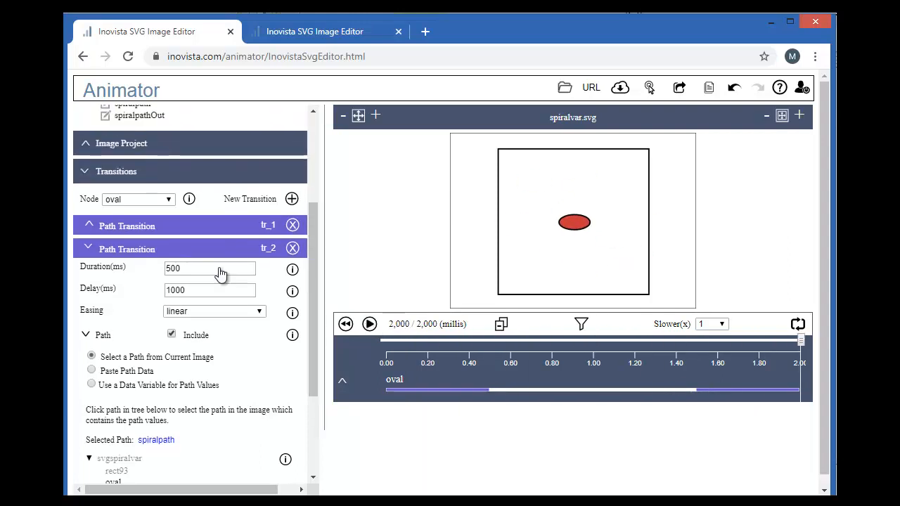
left_click(175, 228)
left_click_drag(315, 275, 308, 352)
scroll(309, 353, "down", 1)
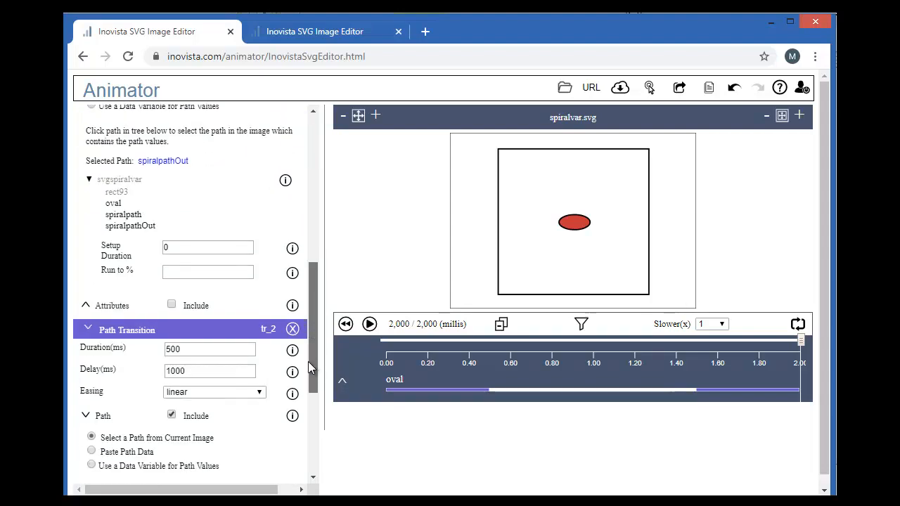
left_click(240, 391)
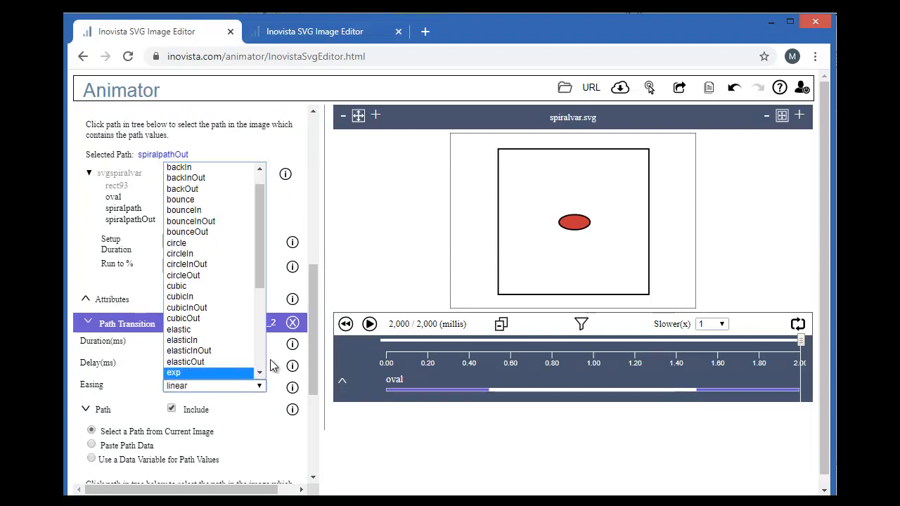
left_click_drag(261, 281, 256, 380)
left_click(200, 352)
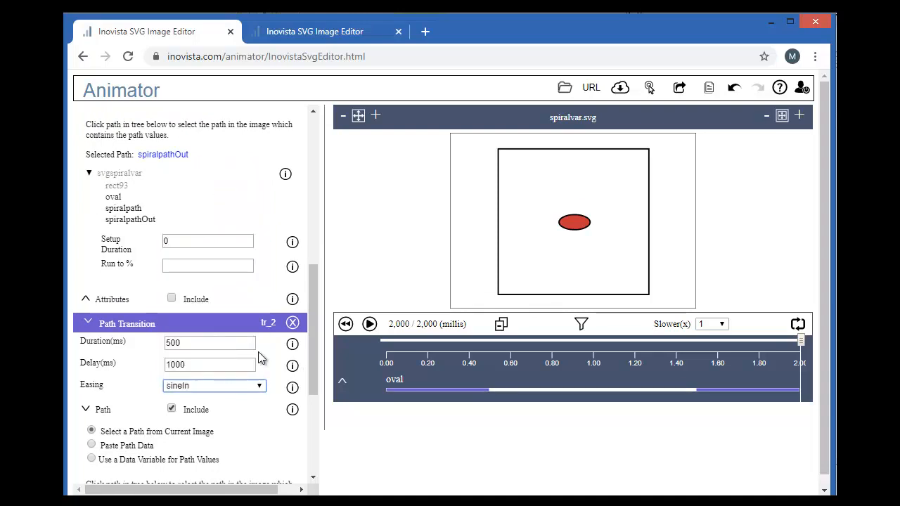
Step: Set the first Path transition's easing to sineInOut and play the animation
scroll(311, 305, "up", 1)
scroll(311, 304, "up", 5)
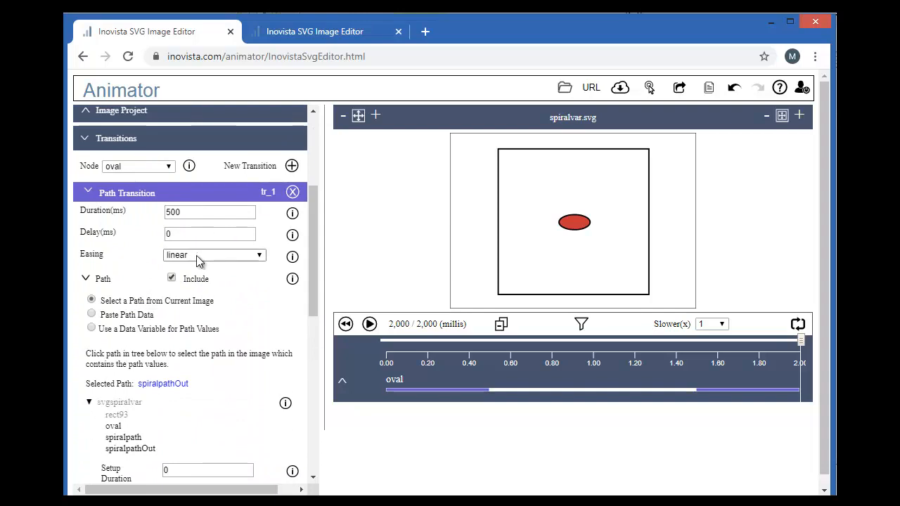
left_click(197, 255)
left_click_drag(255, 329, 241, 473)
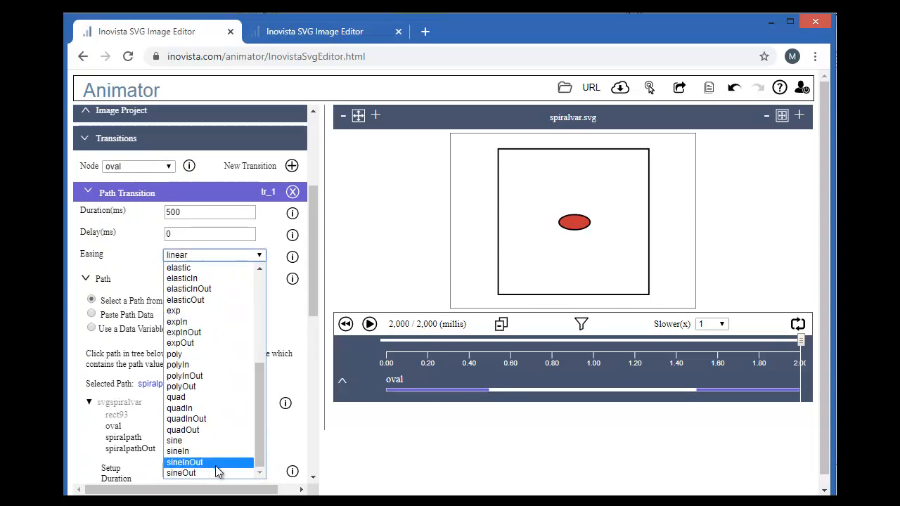
left_click(211, 462)
left_click(369, 324)
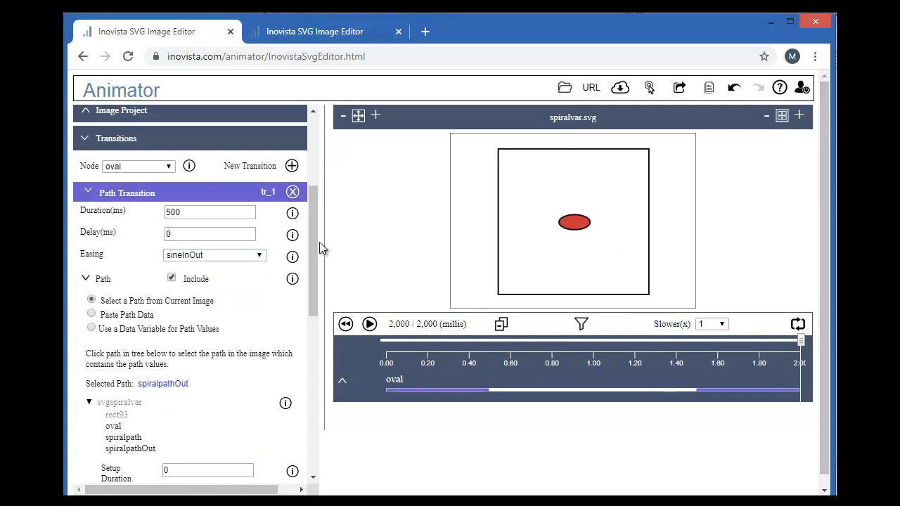
Step: Collapse and delete both of the oval's Path transitions, confirming each deletion
left_click(143, 192)
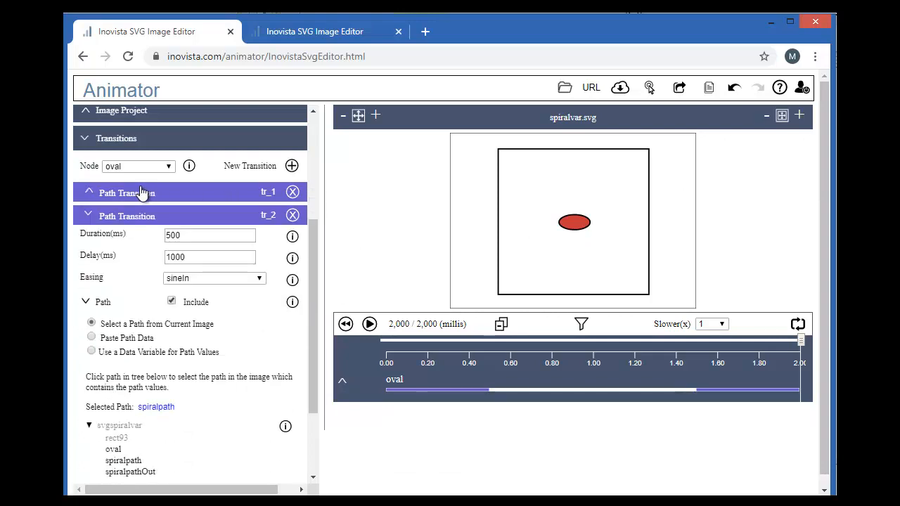
left_click(141, 215)
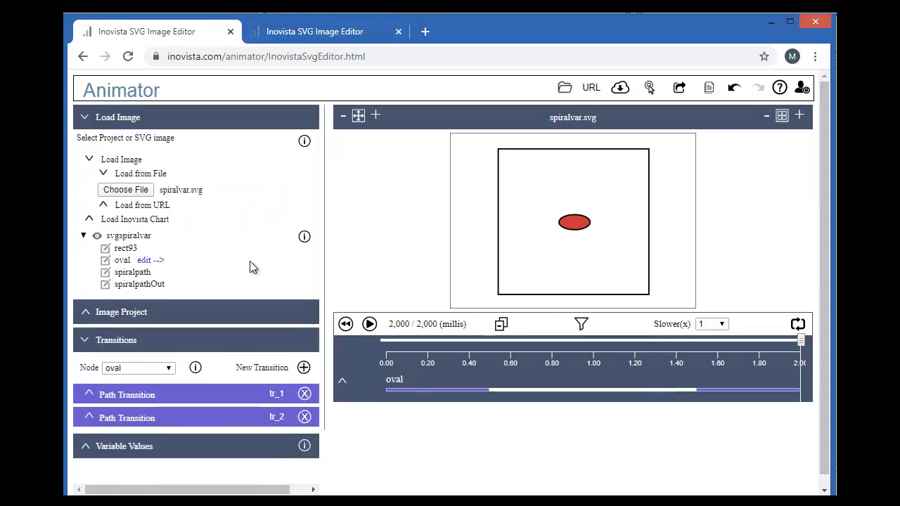
left_click(303, 419)
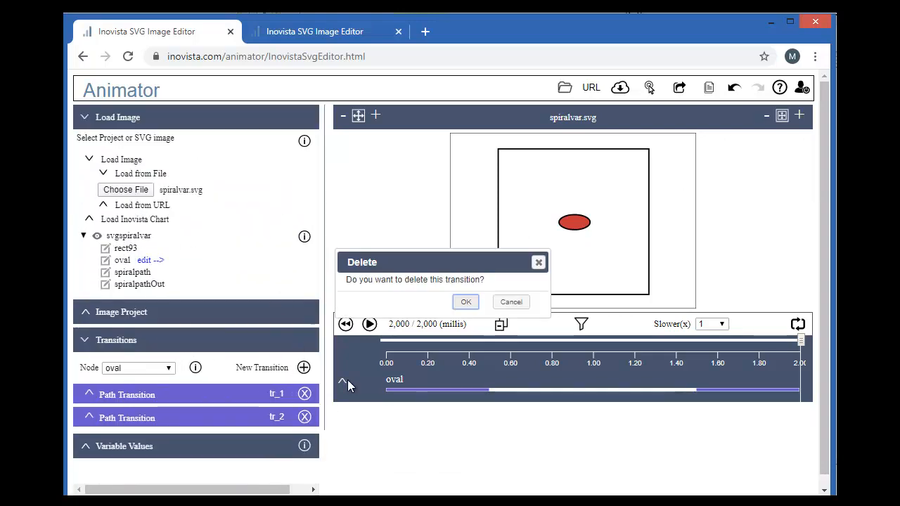
left_click(470, 302)
left_click(307, 395)
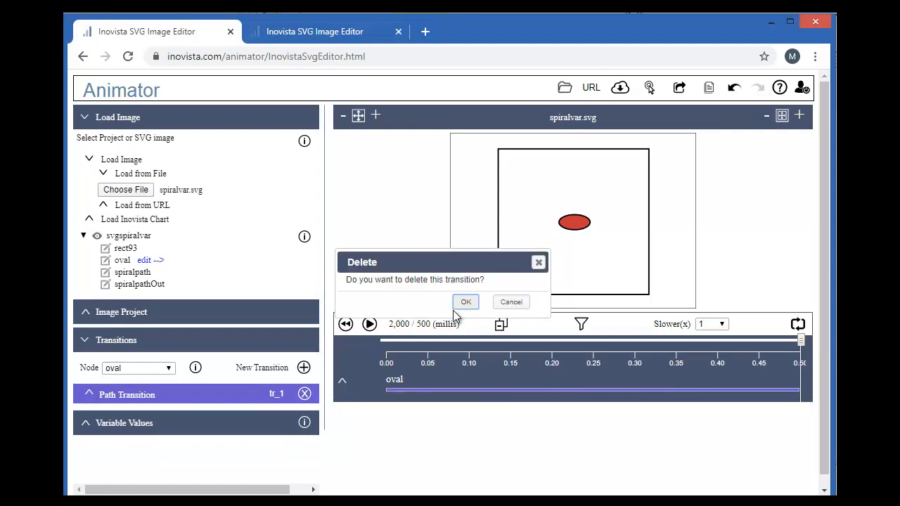
left_click(466, 302)
Step: Add a new Path transition to the oval and expand its settings
left_click(304, 368)
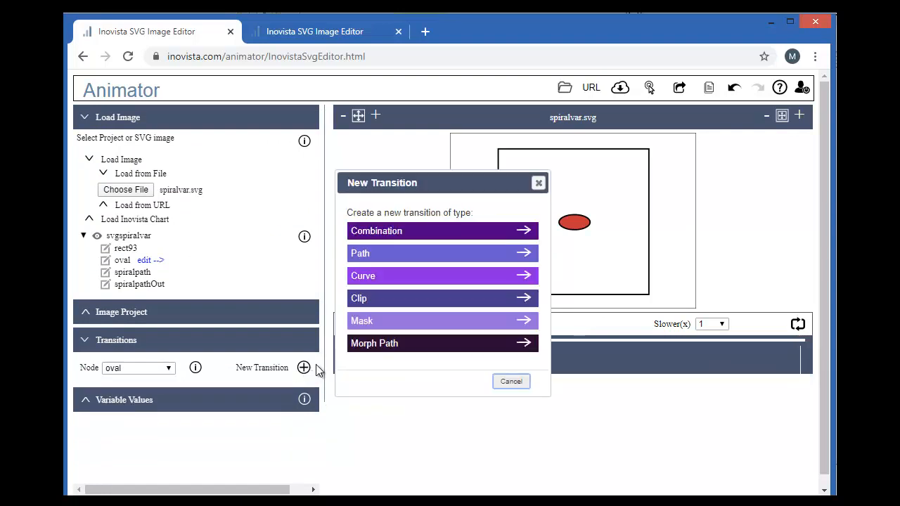
left_click(394, 256)
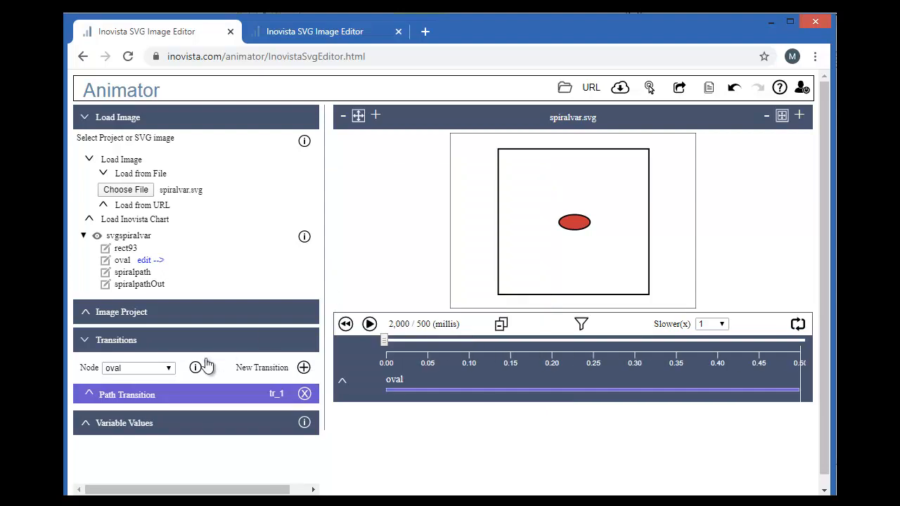
left_click(163, 395)
scroll(164, 399, "down", 2)
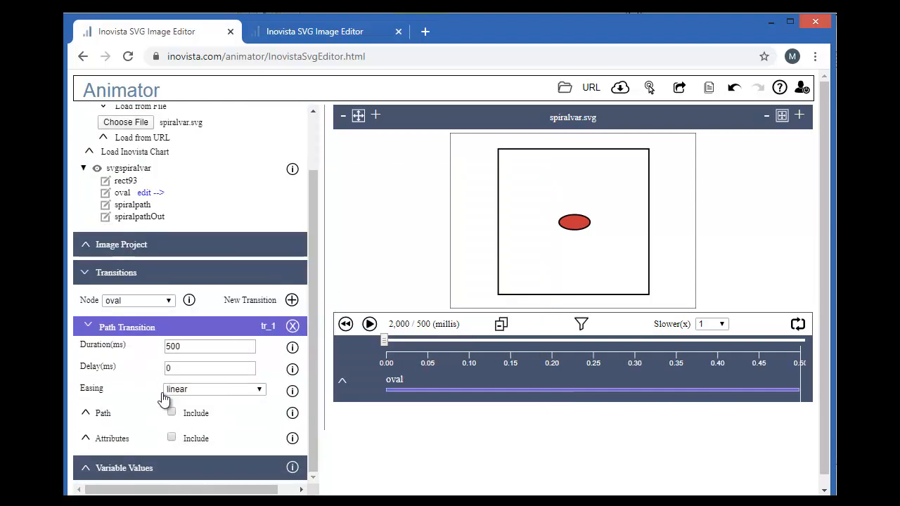
Step: Include a path in the transition that takes its values from a data variable named path
left_click(104, 415)
left_click_drag(313, 343, 314, 411)
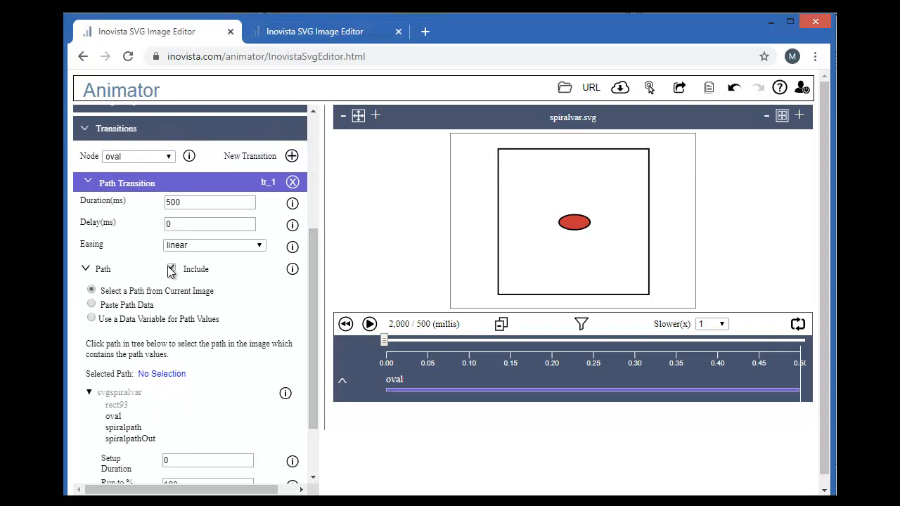
left_click(92, 320)
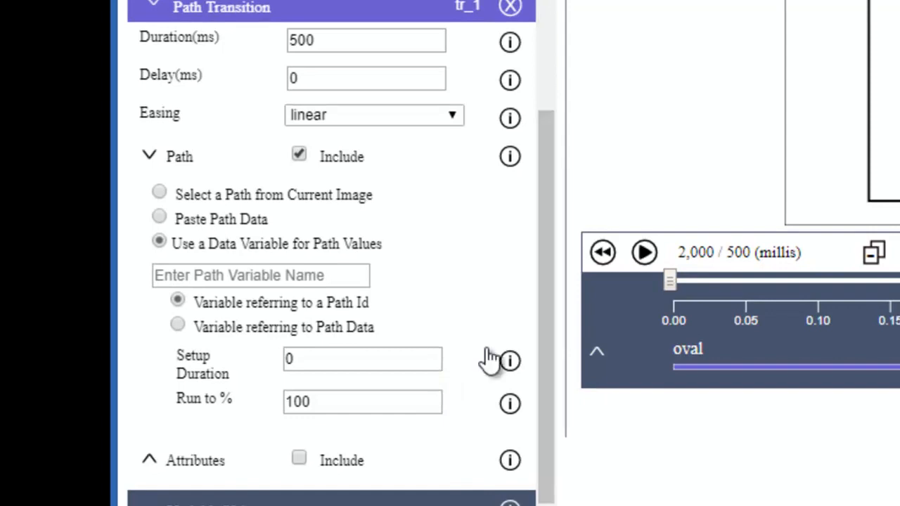
left_click(300, 275)
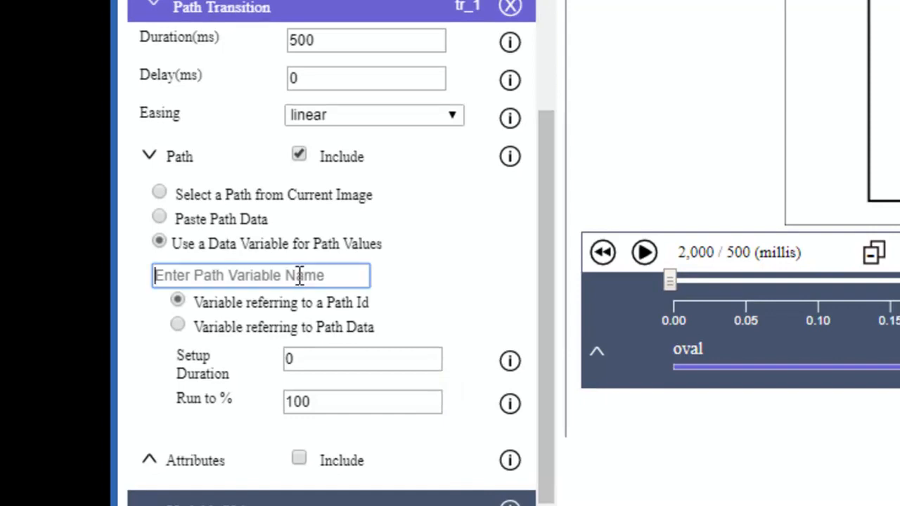
type("path")
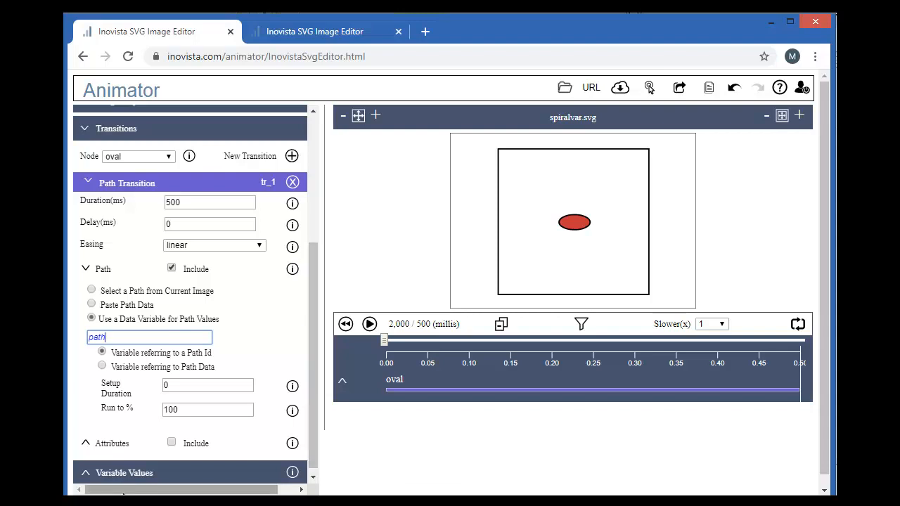
Step: Assign spiralpath as the value of the oval's path variable and play the animation
left_click(123, 480)
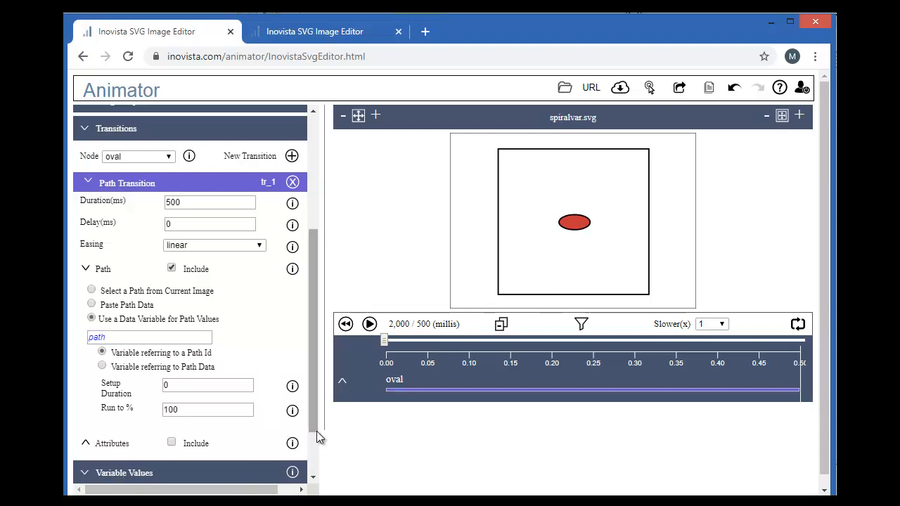
scroll(316, 426, "down", 1)
left_click(231, 438)
double_click(232, 441)
type("spiralpath")
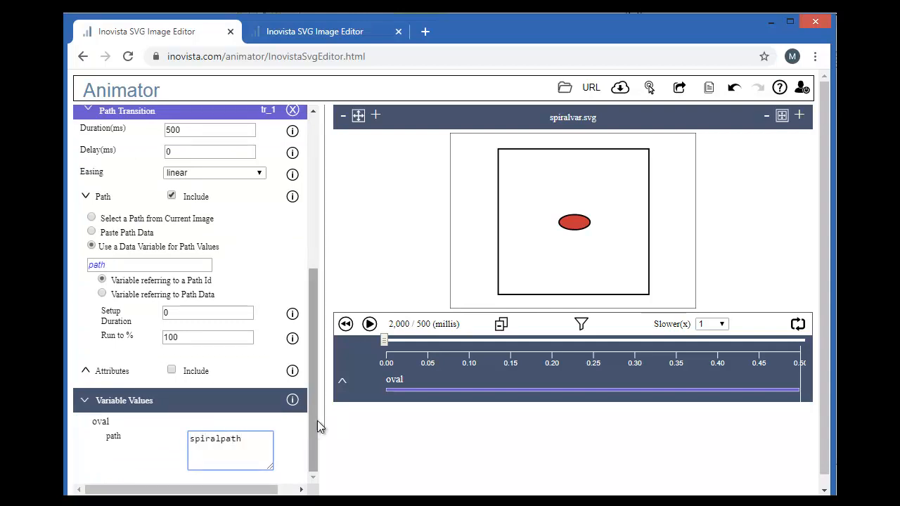
left_click(369, 325)
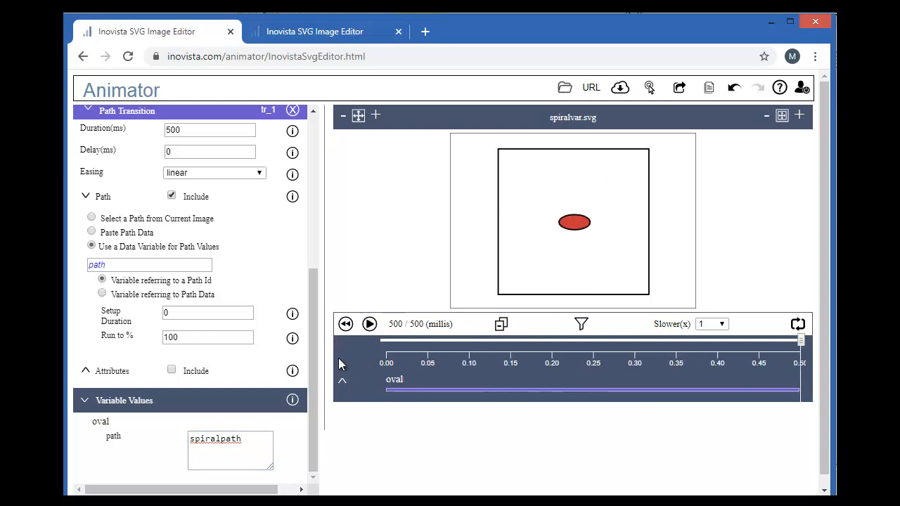
Step: Change the oval's path variable value to the id of the outward spiral path and play the animation
left_click(252, 439)
type("0")
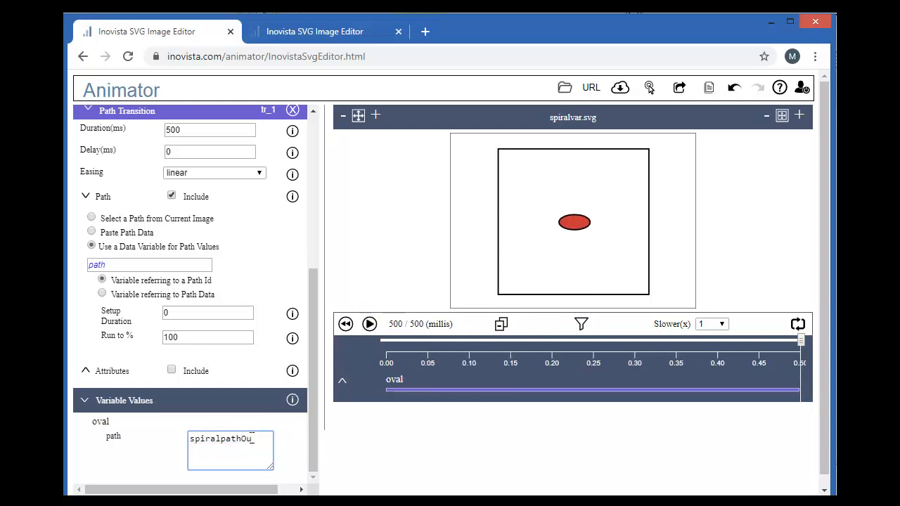
left_click(369, 328)
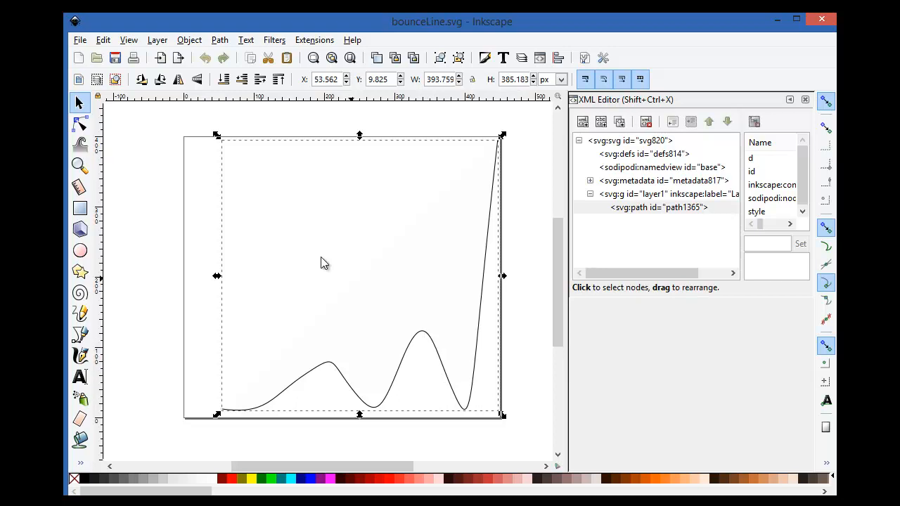
Step: In Inkscape, inspect the nodes and handles of the bounce curve in bounceLine.svg
left_click(341, 370)
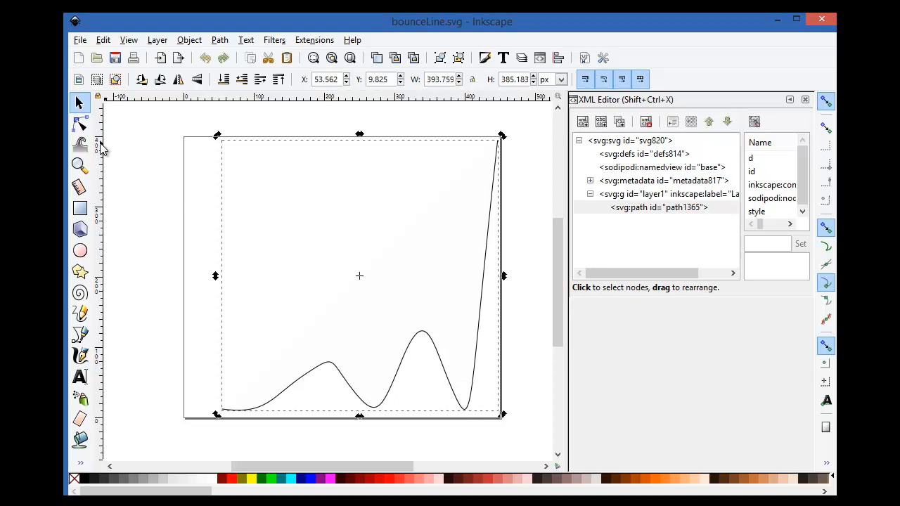
left_click(79, 123)
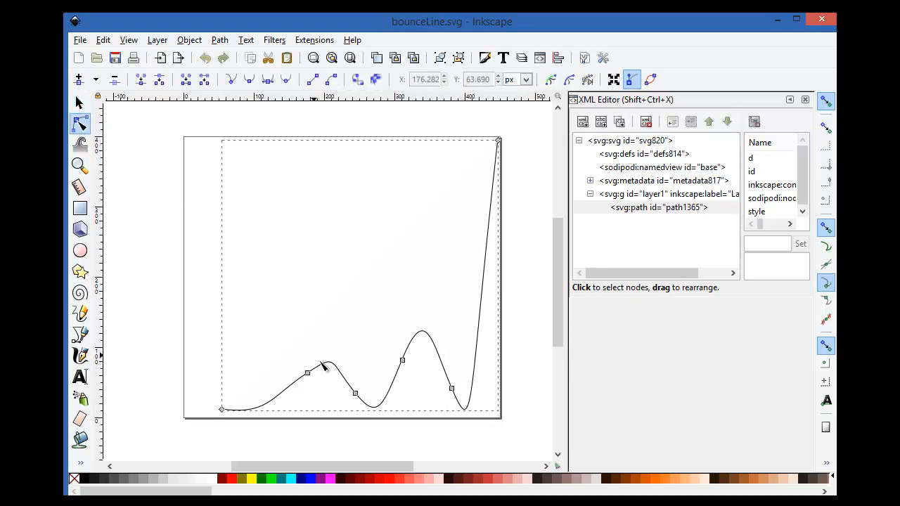
left_click(355, 395)
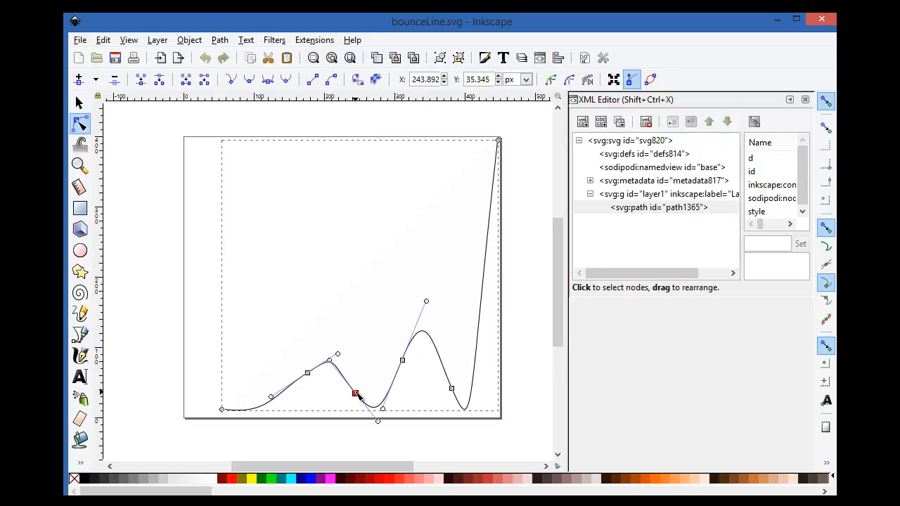
left_click(452, 389)
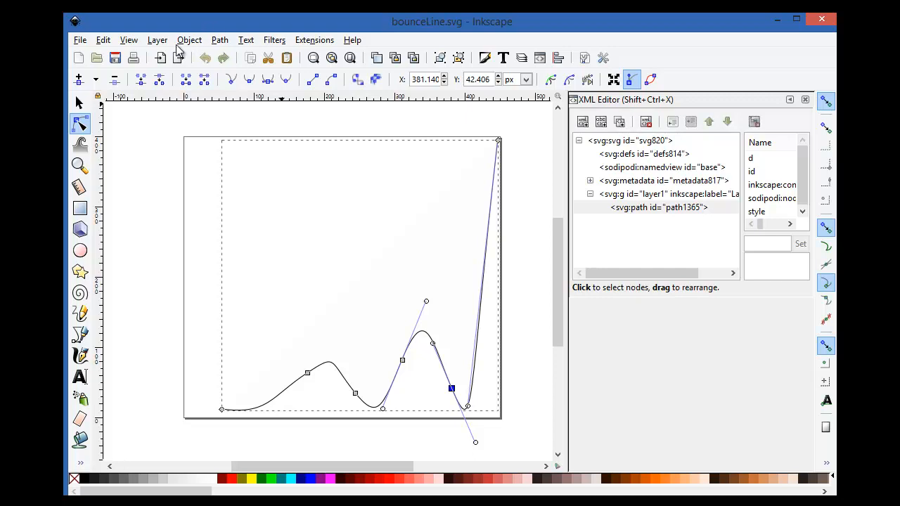
Step: Find path1365 in the XML Editor and copy the complete value of its d attribute
left_click(103, 40)
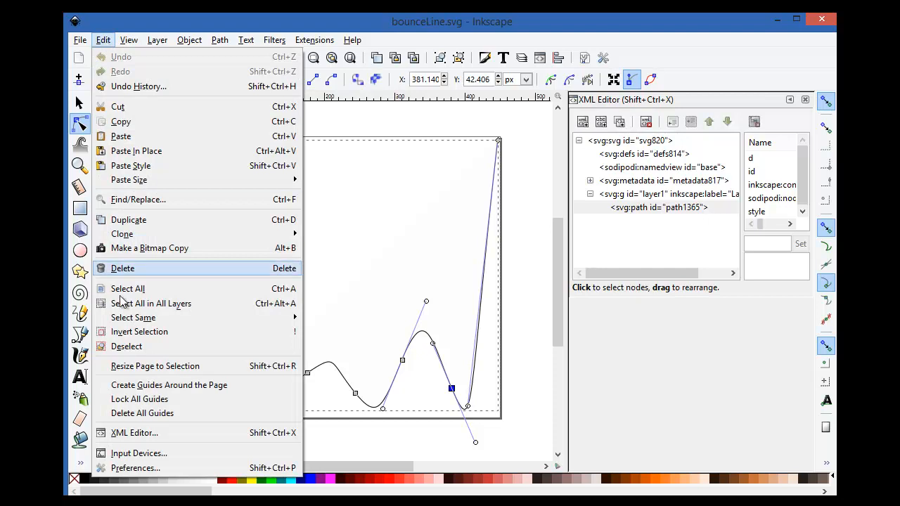
left_click(120, 436)
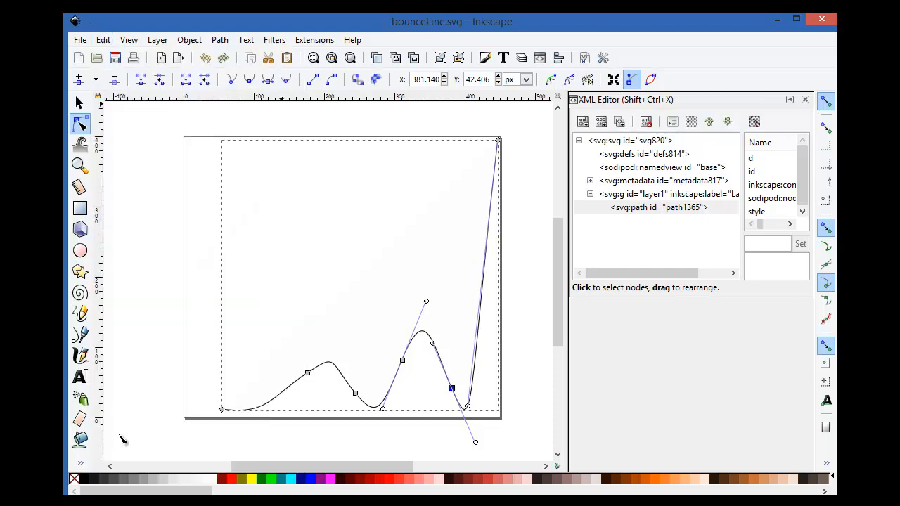
left_click(670, 208)
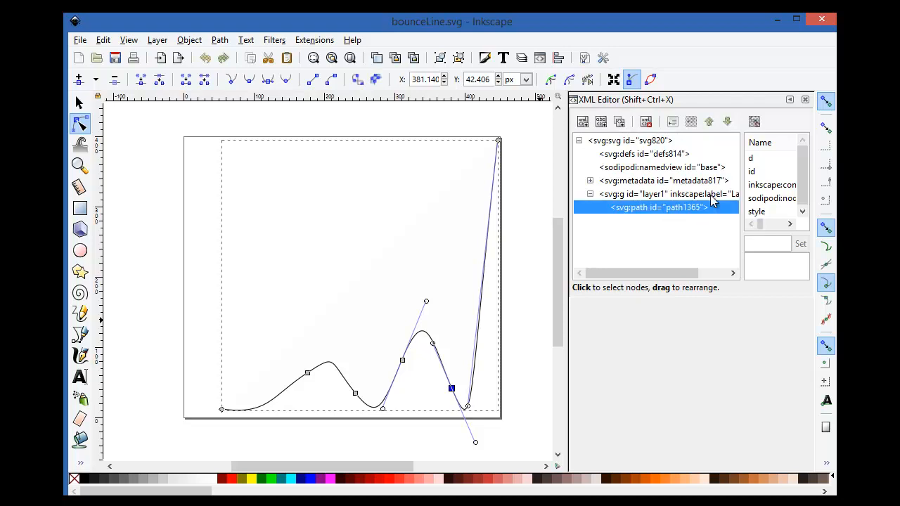
left_click_drag(740, 180, 654, 181)
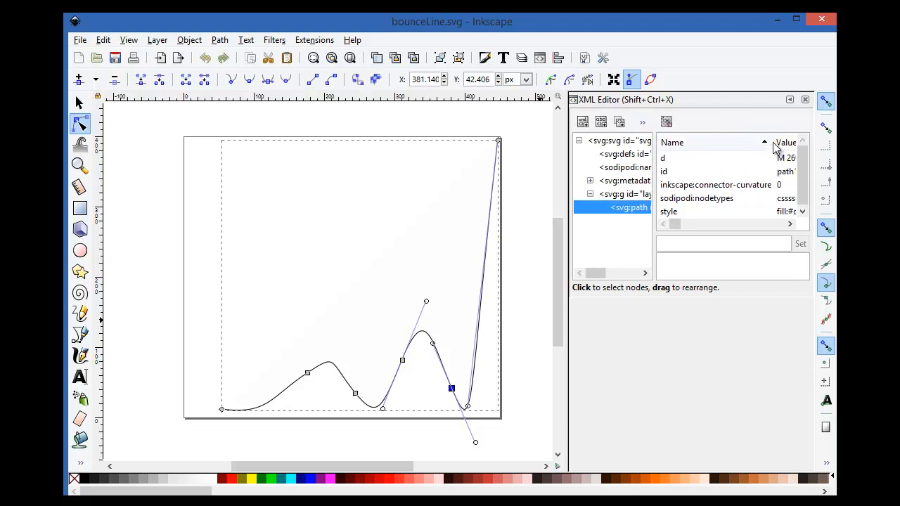
left_click(786, 160)
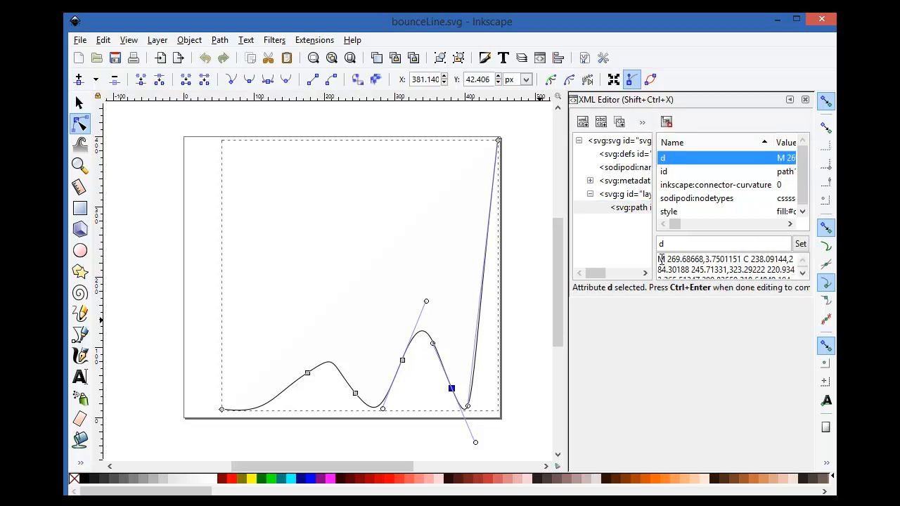
left_click_drag(661, 259, 808, 285)
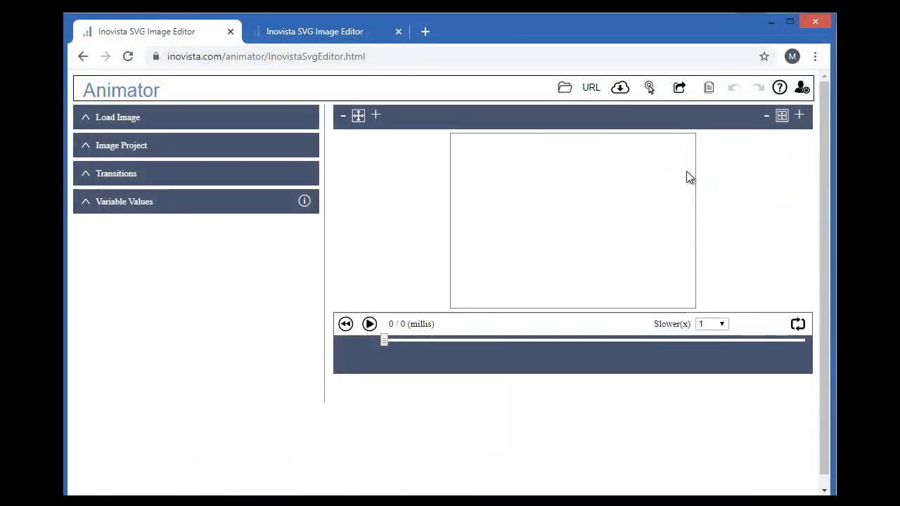
Step: Load circleBounce.svg into the Animator and set its background size to 450 px wide and 300 px high
left_click(566, 89)
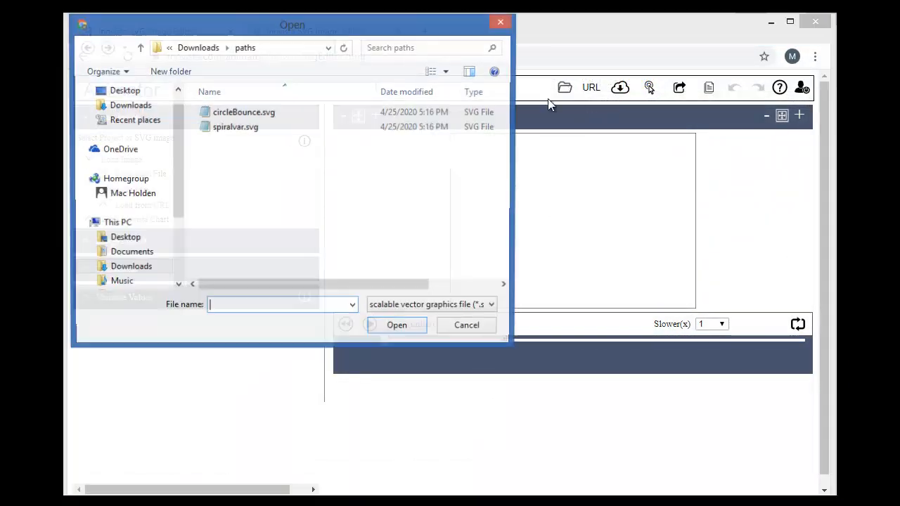
double_click(217, 113)
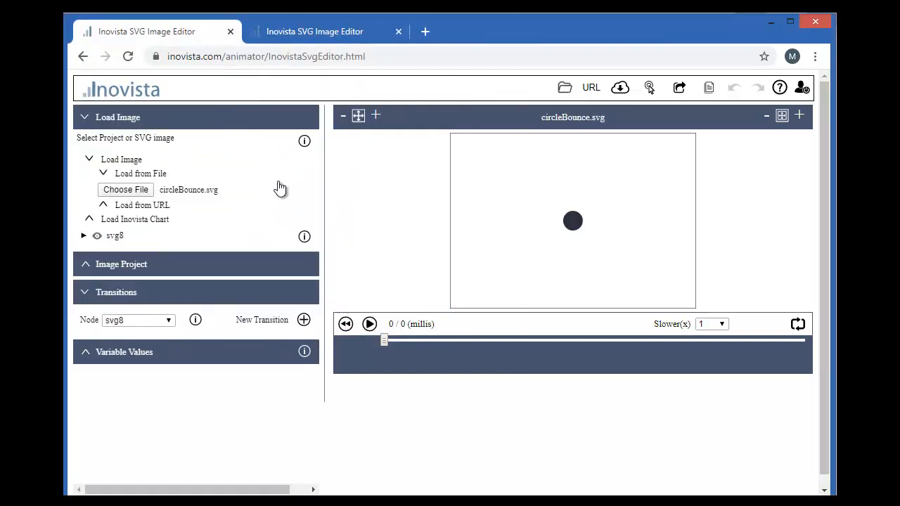
left_click(116, 265)
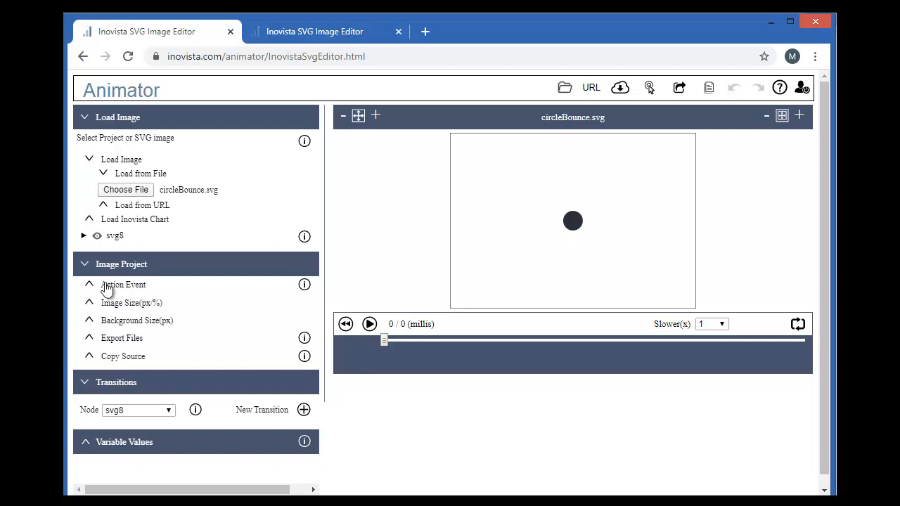
left_click(130, 320)
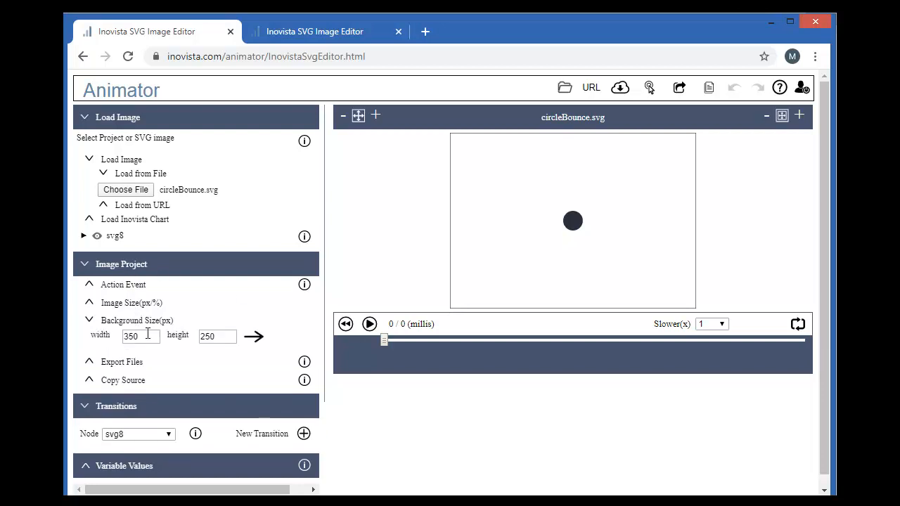
double_click(150, 338)
type("450")
double_click(226, 337)
type("300")
left_click(253, 338)
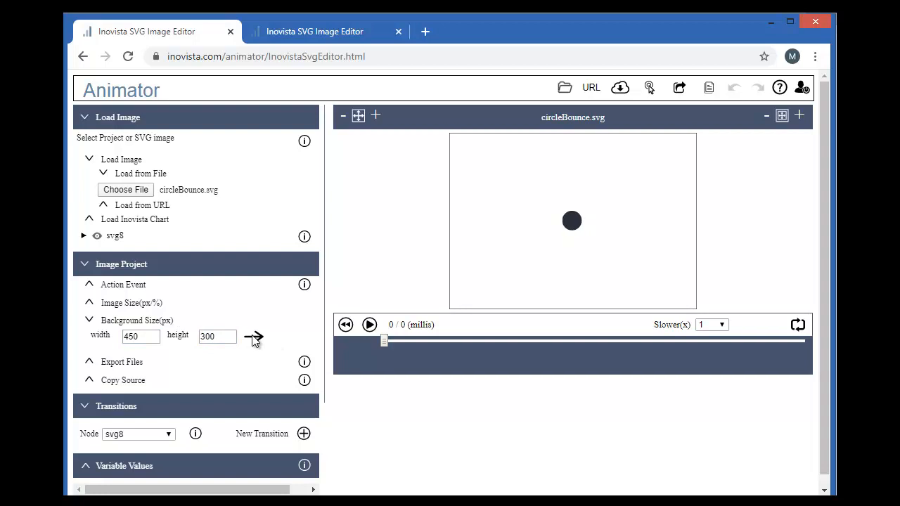
Step: Add a new Path transition to the svg8 node and expand the transition's settings
left_click(83, 236)
mouse_move(109, 237)
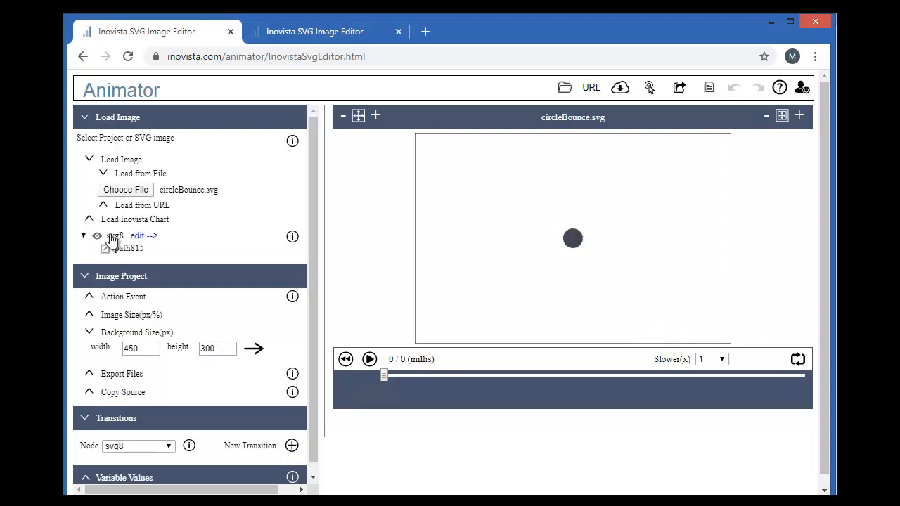
left_click(142, 238)
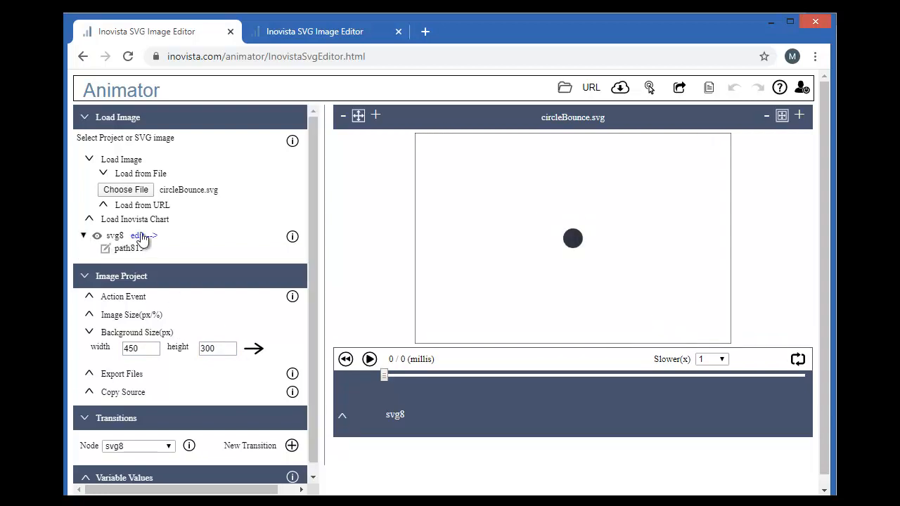
left_click(291, 447)
left_click(372, 265)
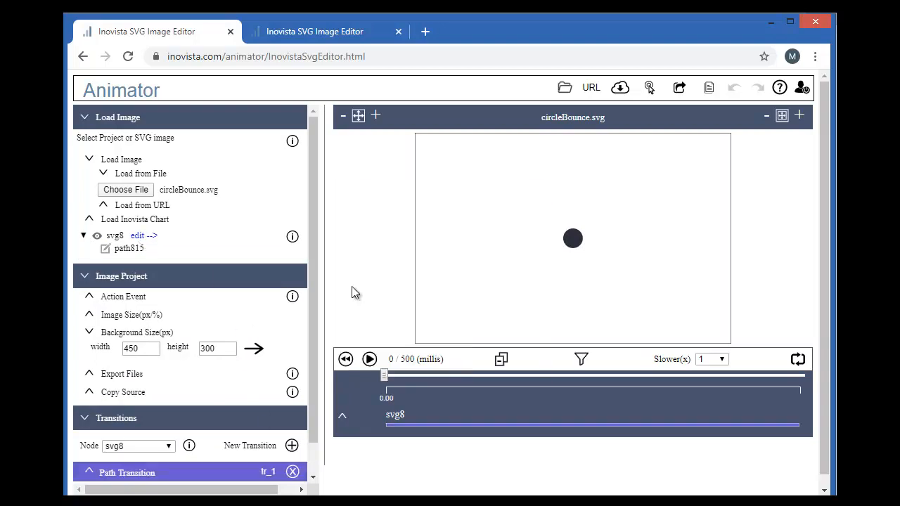
left_click_drag(313, 407, 309, 482)
left_click(144, 438)
left_click_drag(315, 363, 315, 440)
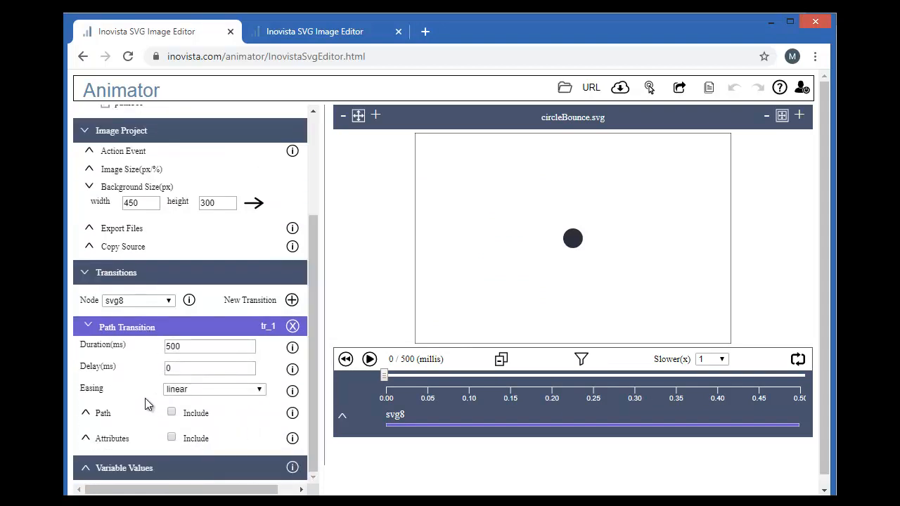
Step: Include a path in the transition using the pasted bounce curve data and play the animation
left_click(102, 411)
left_click(248, 372)
left_click_drag(450, 275, 443, 377)
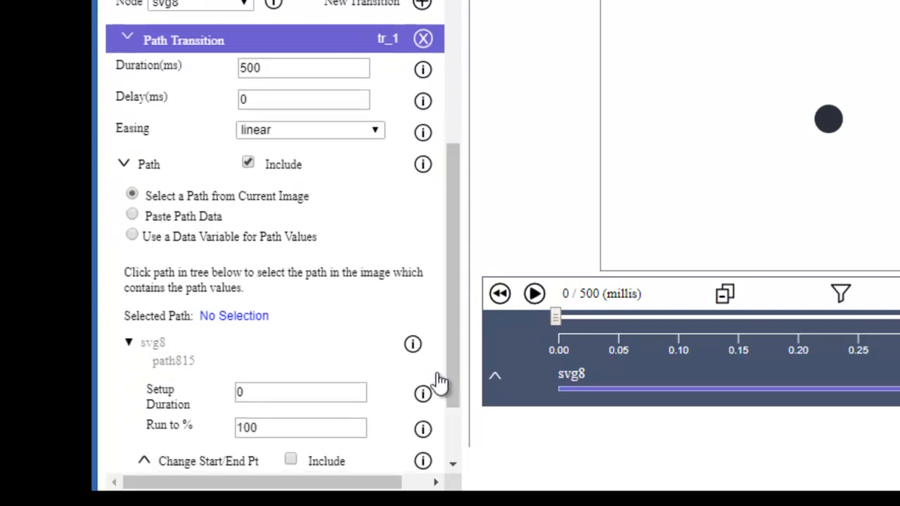
left_click(133, 214)
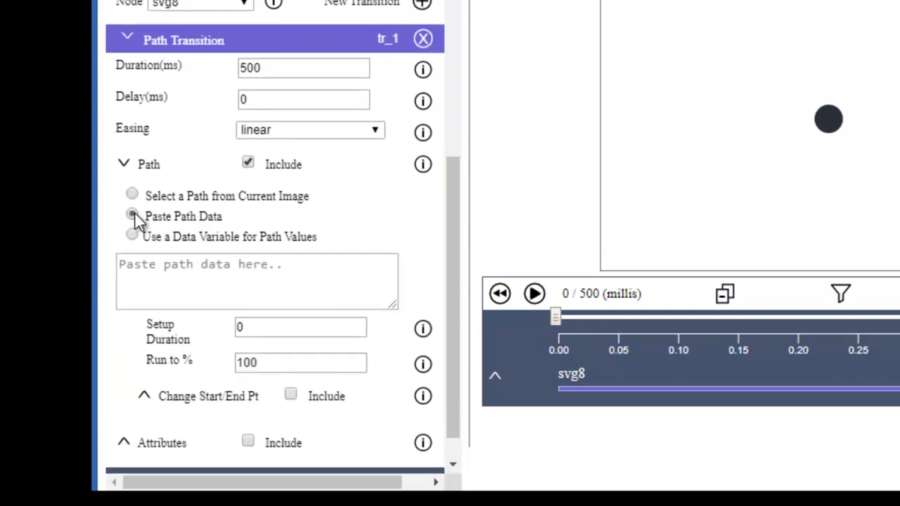
left_click(294, 283)
key("ctrl+v")
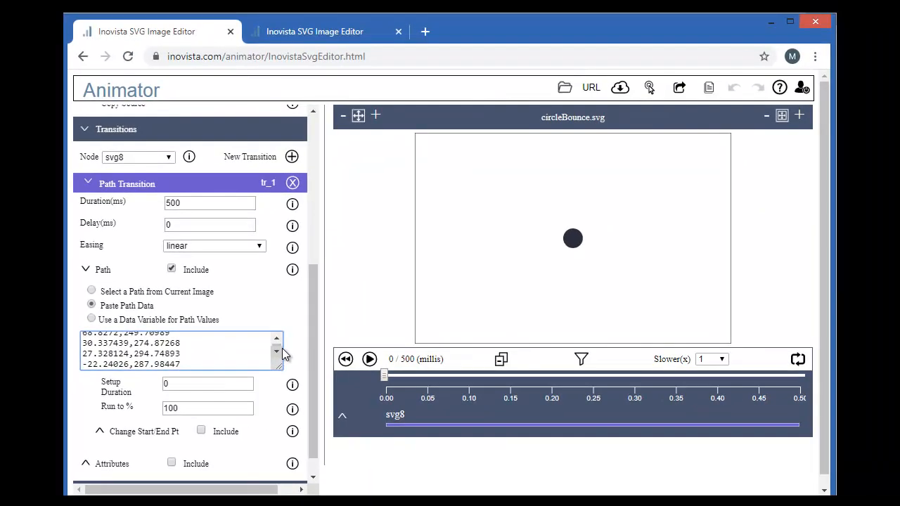
left_click(369, 359)
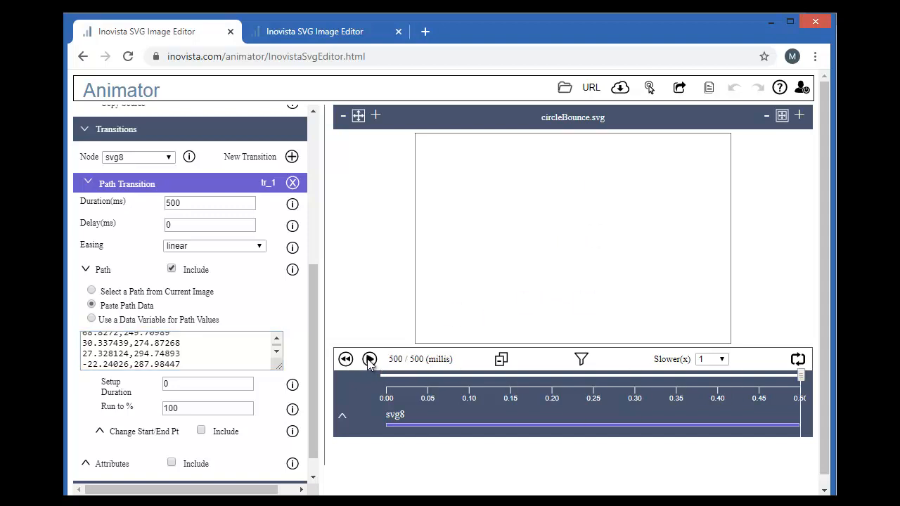
Step: Include the start/end point change for the pasted path and expand its settings
left_click(369, 359)
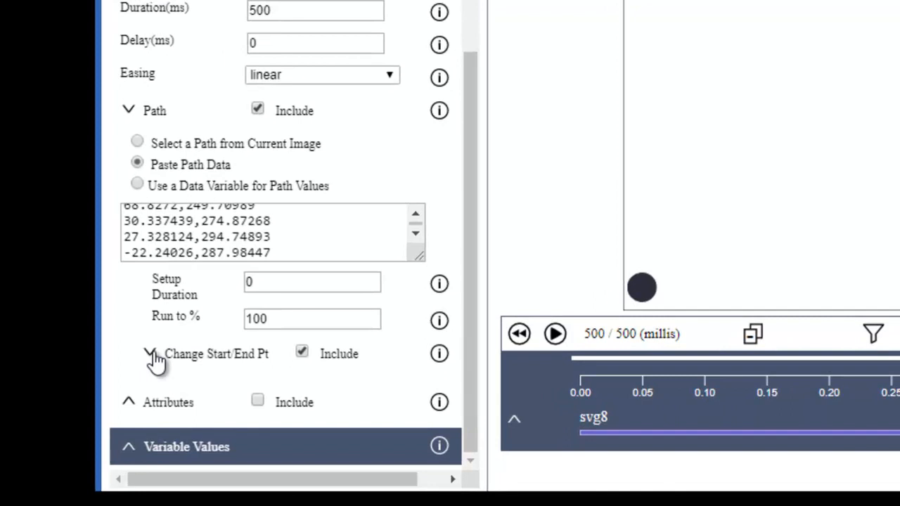
left_click(151, 354)
left_click_drag(469, 324, 454, 443)
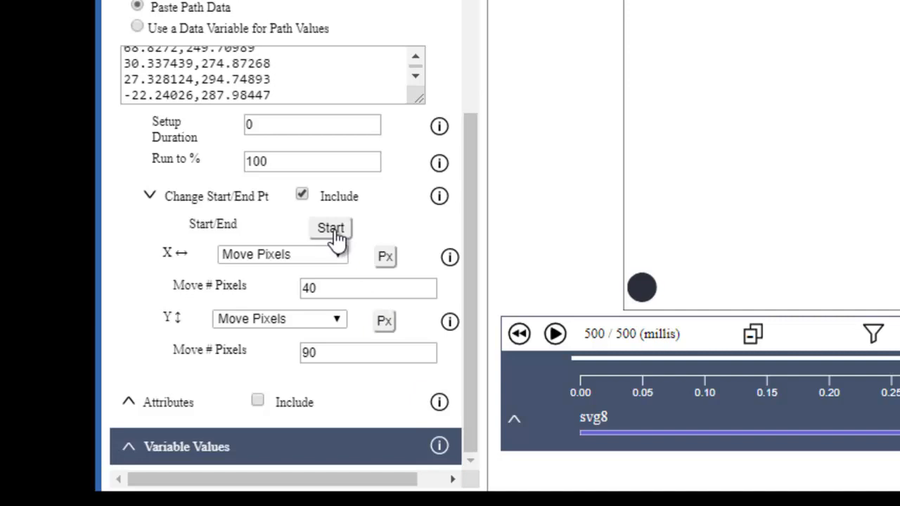
Step: Examine the Start/End toggle and the X and Y pixel offsets of the start/end point change
double_click(331, 282)
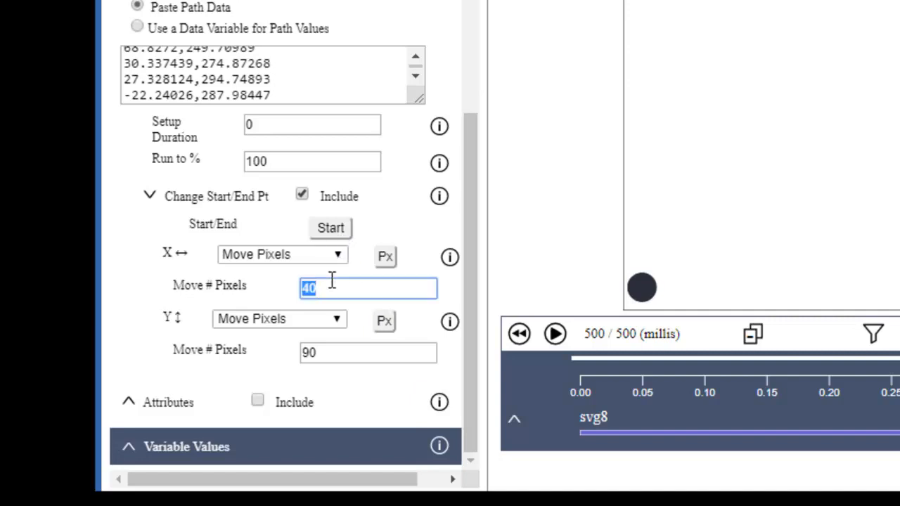
left_click(334, 234)
left_click(334, 234)
double_click(330, 288)
left_click(330, 290)
double_click(328, 351)
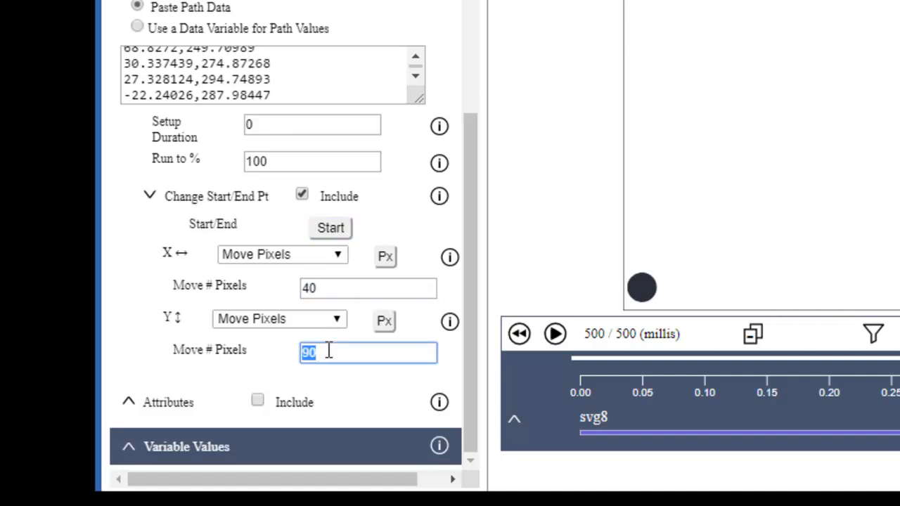
left_click(328, 351)
left_click(346, 285)
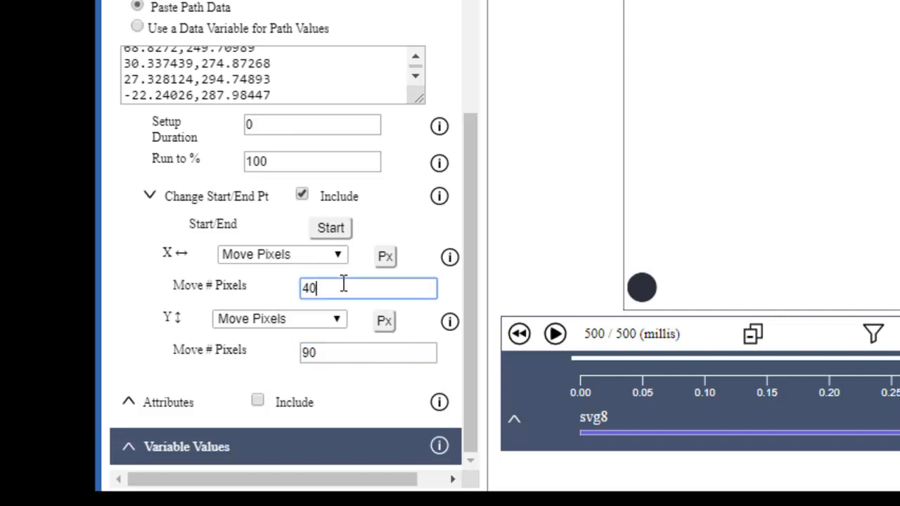
left_click(344, 355)
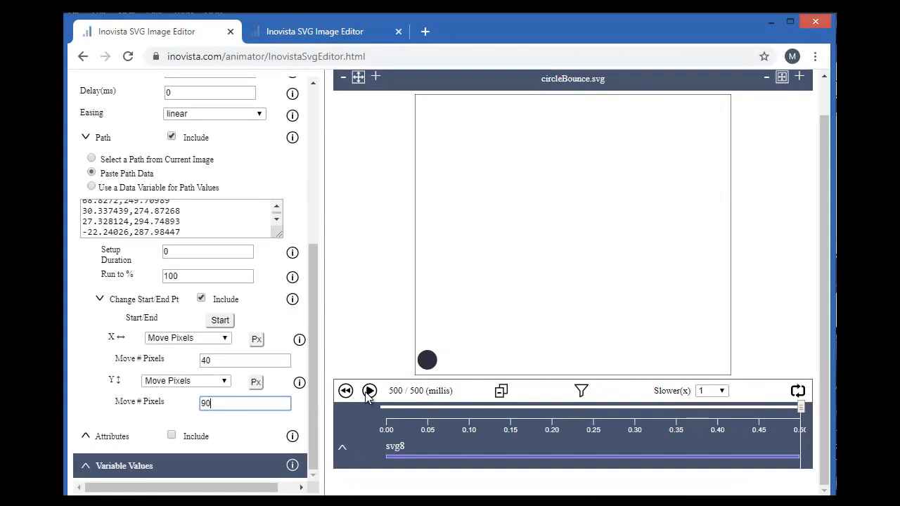
Step: Play the bounce animation, rewind it to the beginning and play it again
left_click(369, 392)
left_click(346, 392)
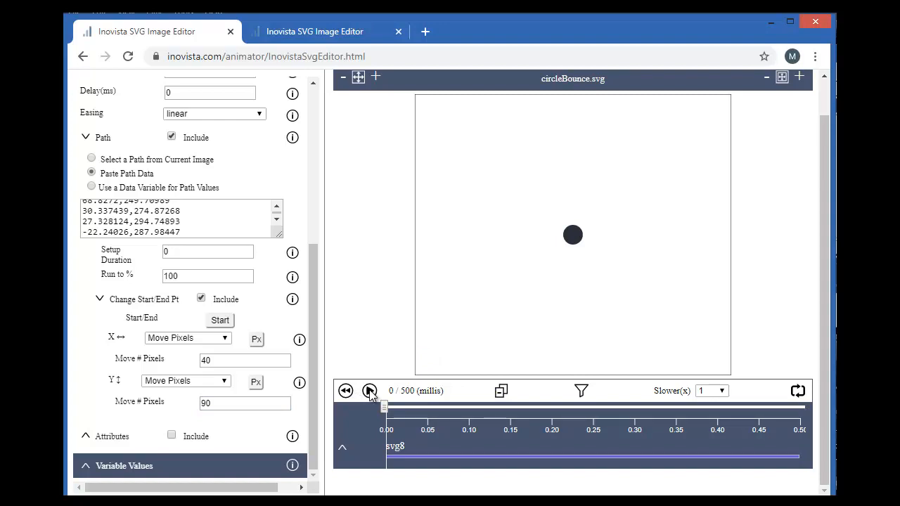
left_click(370, 391)
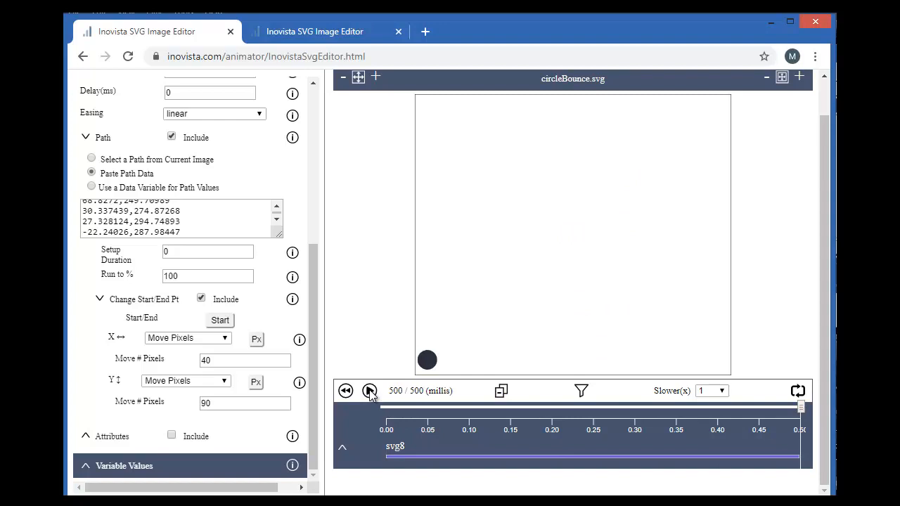
Step: Set the Path transition's easing to cubicOut and play the animation
left_click_drag(311, 346, 320, 289)
left_click(253, 216)
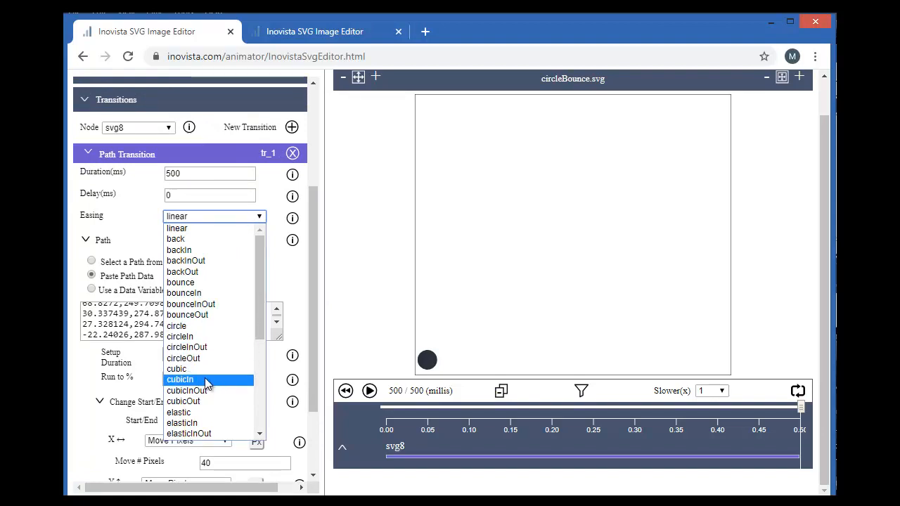
left_click(206, 400)
left_click(371, 392)
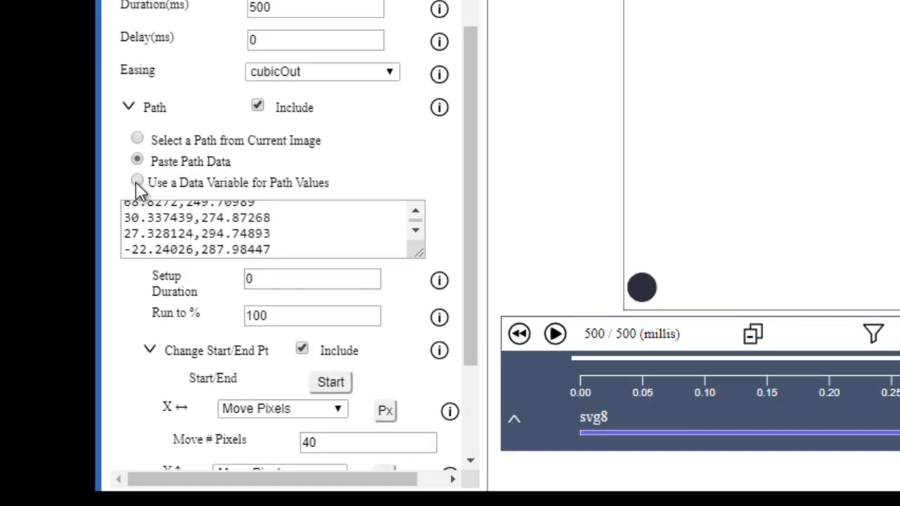
Step: Switch the path source to a data variable named mypath that refers to path data
left_click(136, 181)
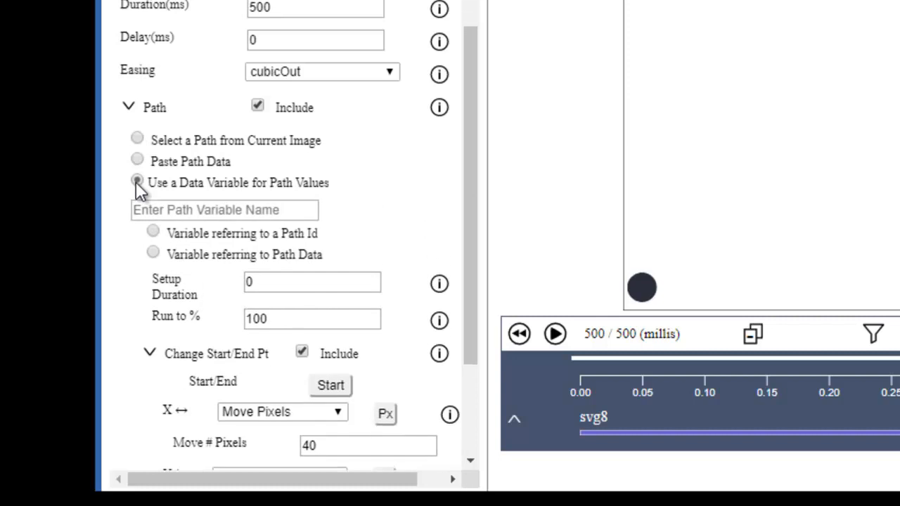
left_click(154, 255)
left_click(176, 208)
type("mypath")
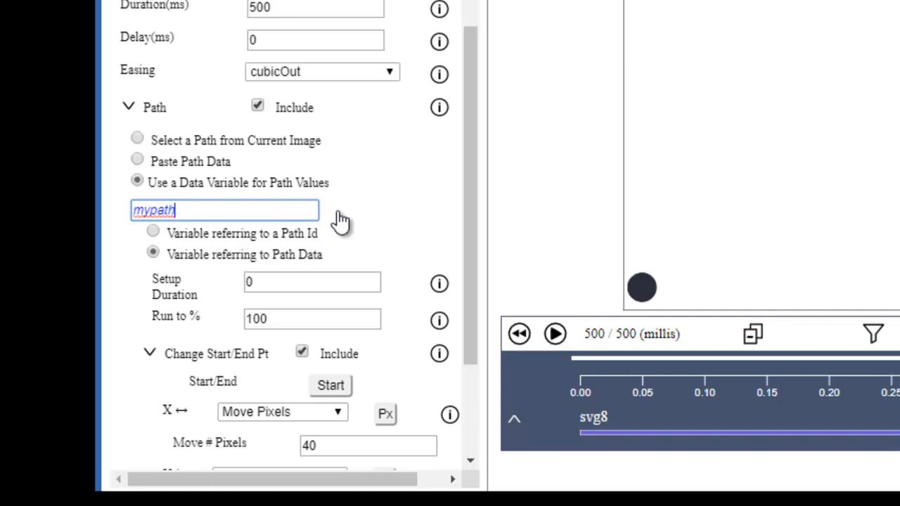
Step: Replace the value of the mypath variable for svg8 with the copied curve path data
scroll(471, 264, "down", 2)
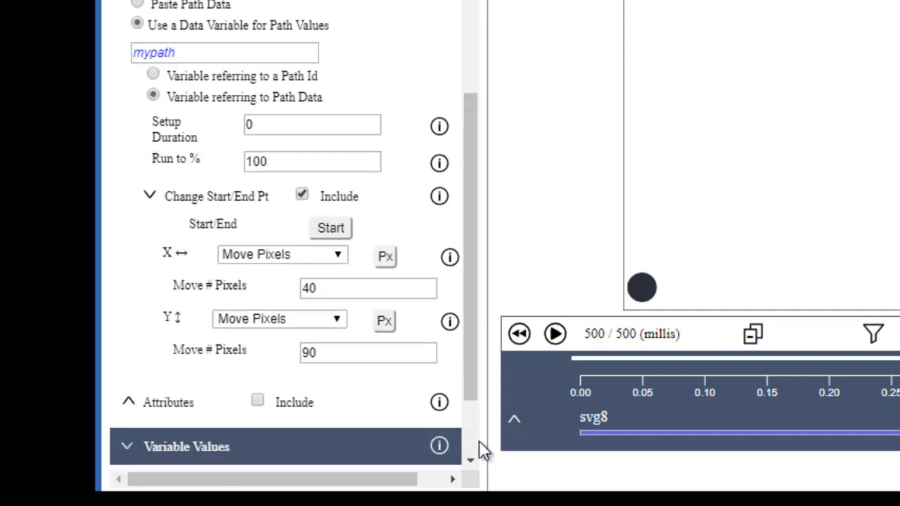
scroll(473, 383, "down", 2)
double_click(323, 414)
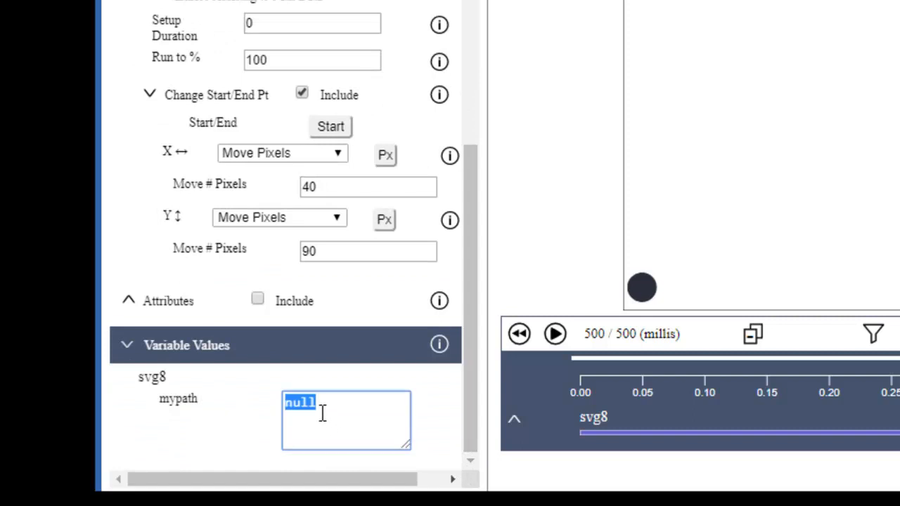
key("ctrl+v")
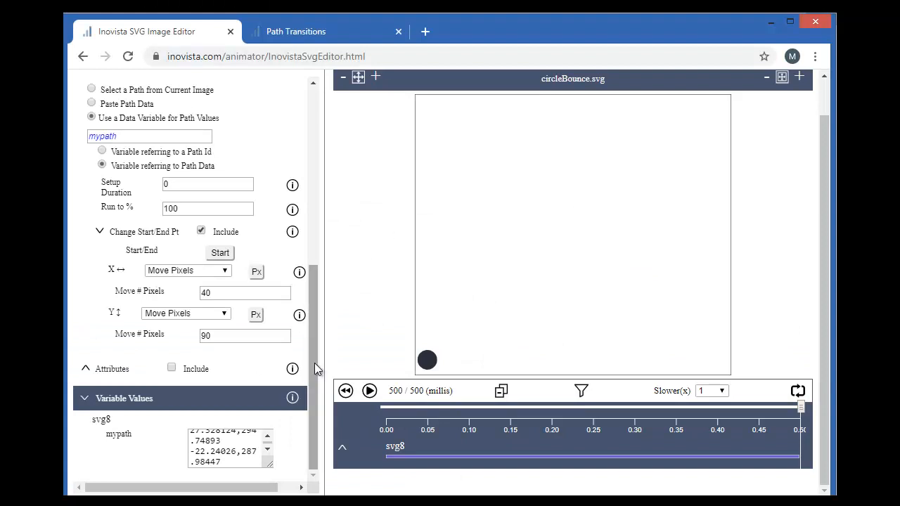
Step: Go to the Path Transitions help page and run the External Path Data example From the Left and From the Right
left_click(279, 36)
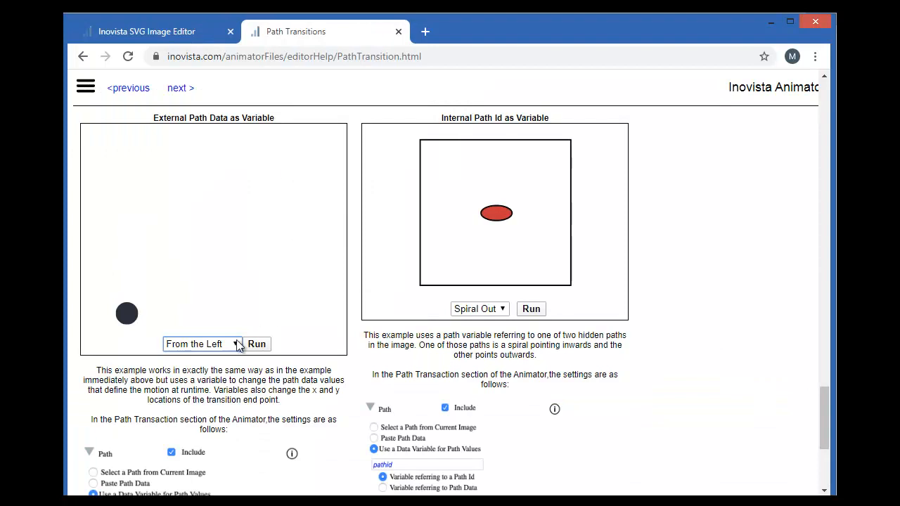
left_click(260, 349)
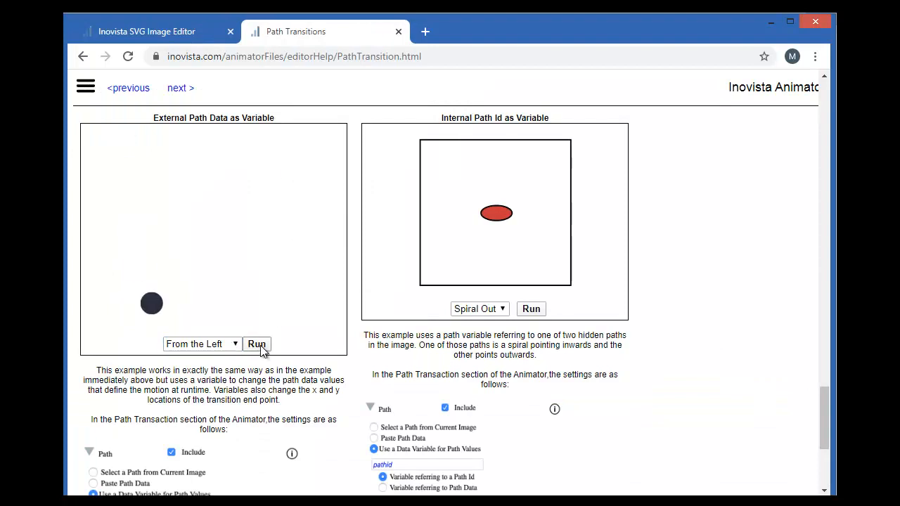
left_click(229, 346)
left_click(224, 370)
left_click(257, 344)
Step: Run the Internal Path Id as Variable example with the Sprial In option
left_click(494, 318)
left_click(482, 320)
left_click(530, 314)
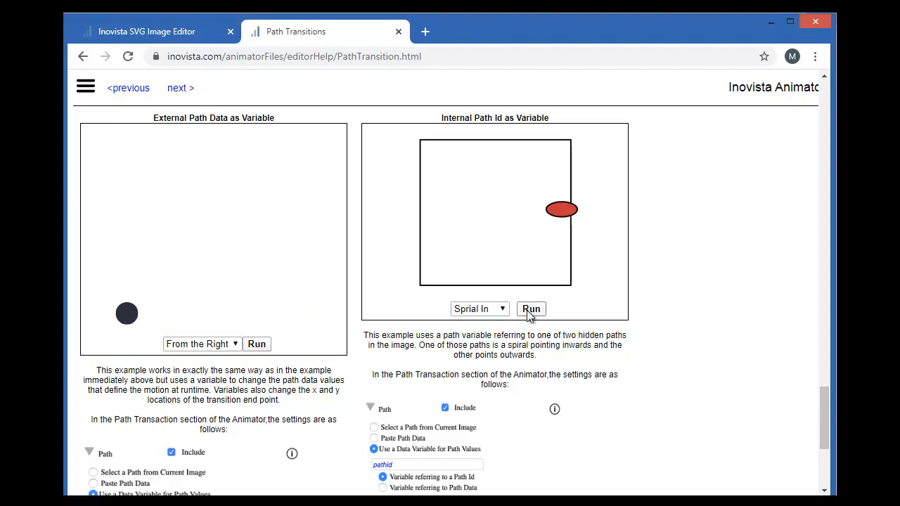